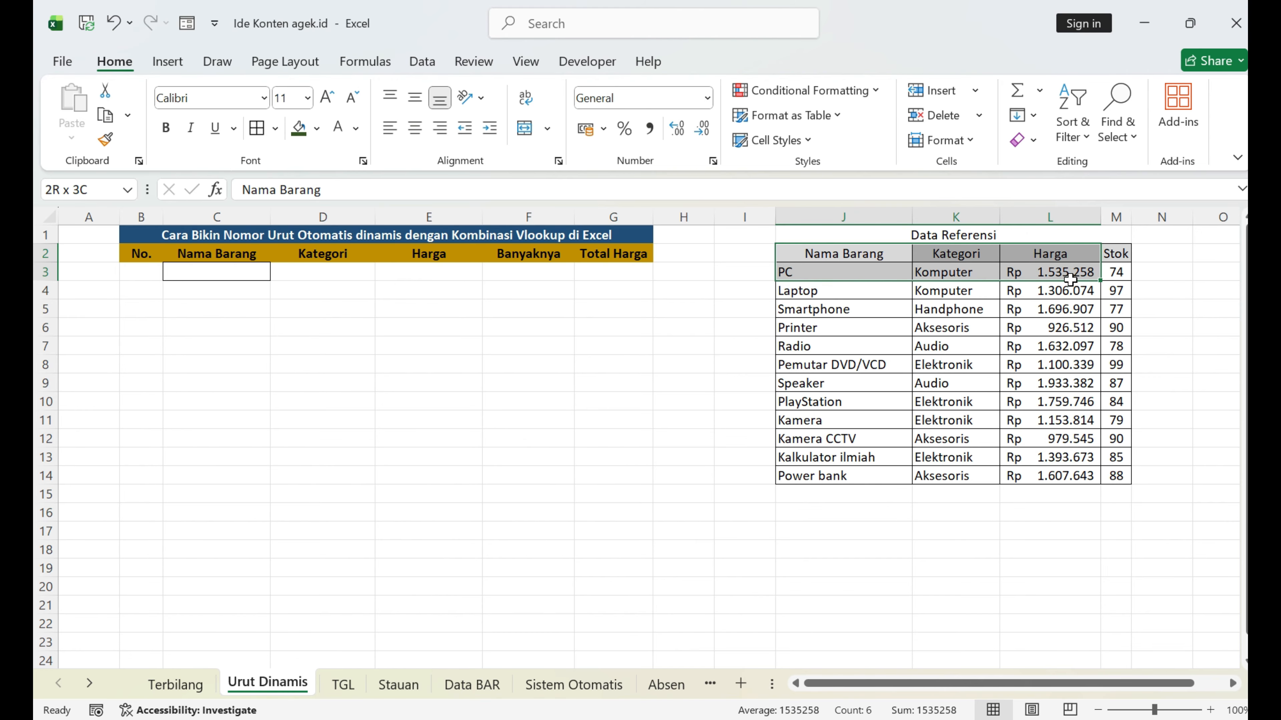
left_click(599, 363)
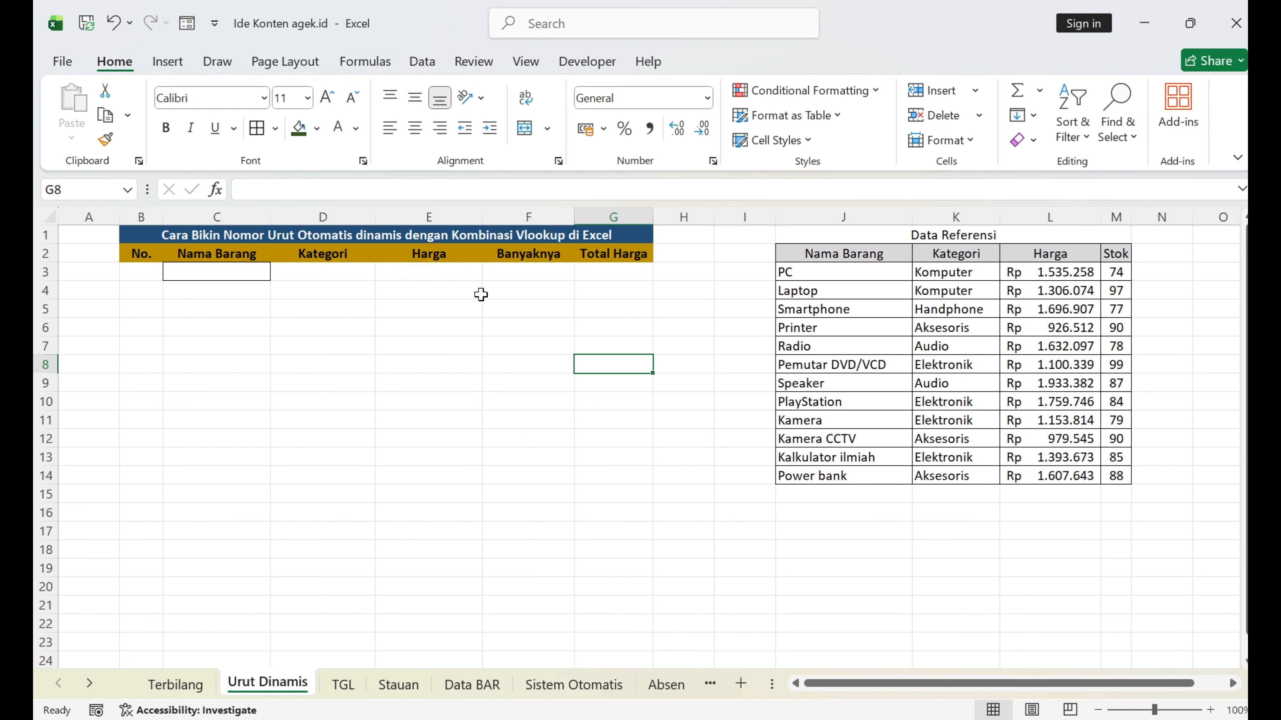
left_click(235, 274)
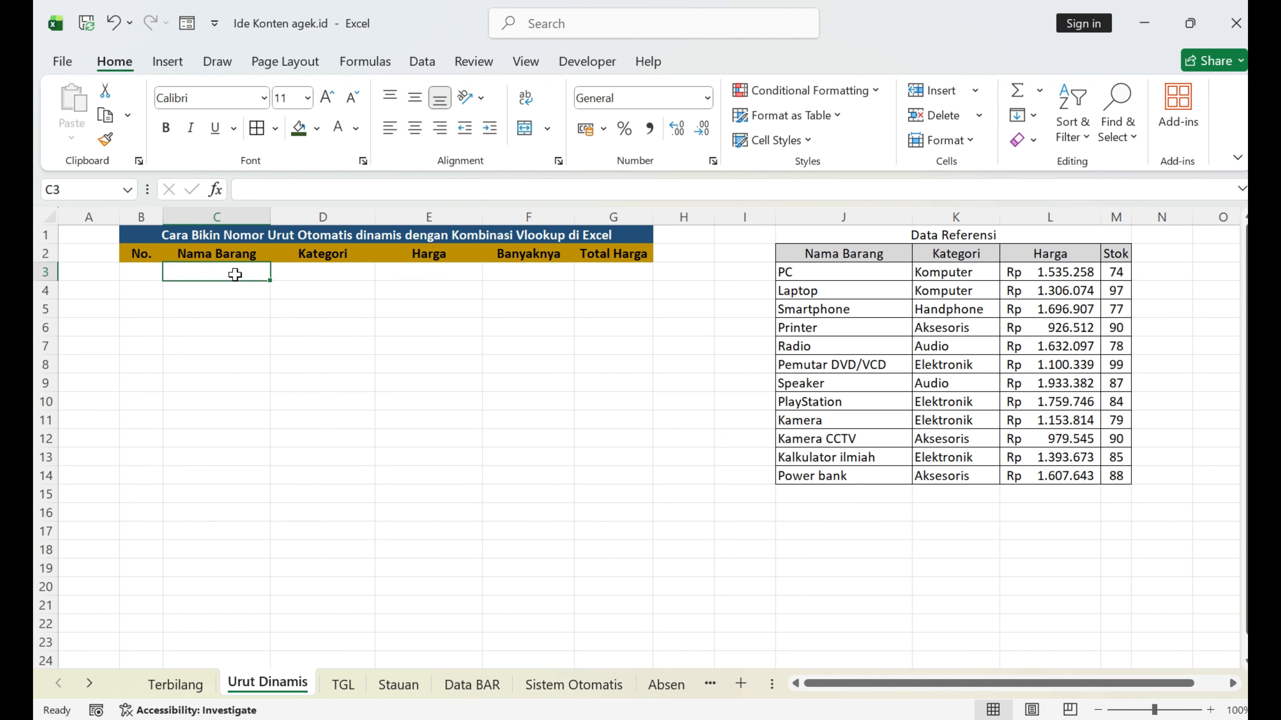
left_click(152, 269)
left_click(260, 278)
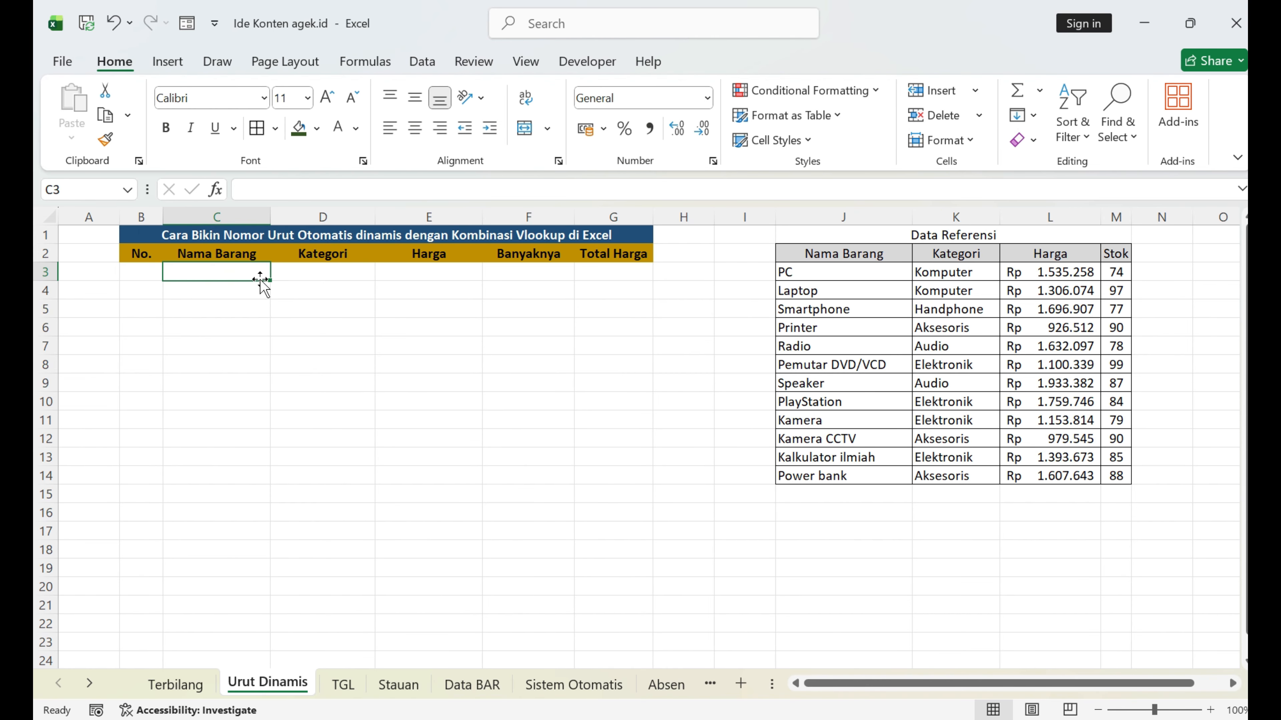
Clear the existing numbering formulas from the No. column, cells B3 to B24.
left_click(136, 279)
left_click(154, 351)
left_click(159, 276)
key("ctrl+Down")
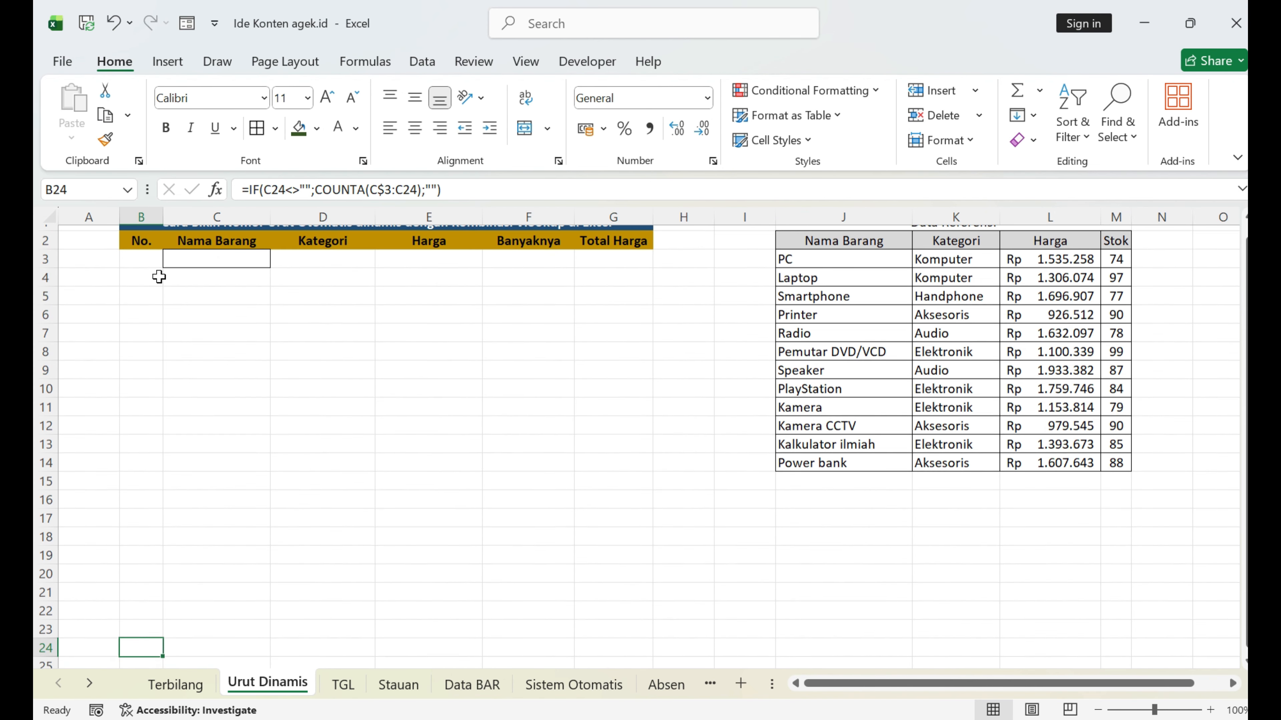
scroll(158, 277, "up", 1)
left_click(161, 278)
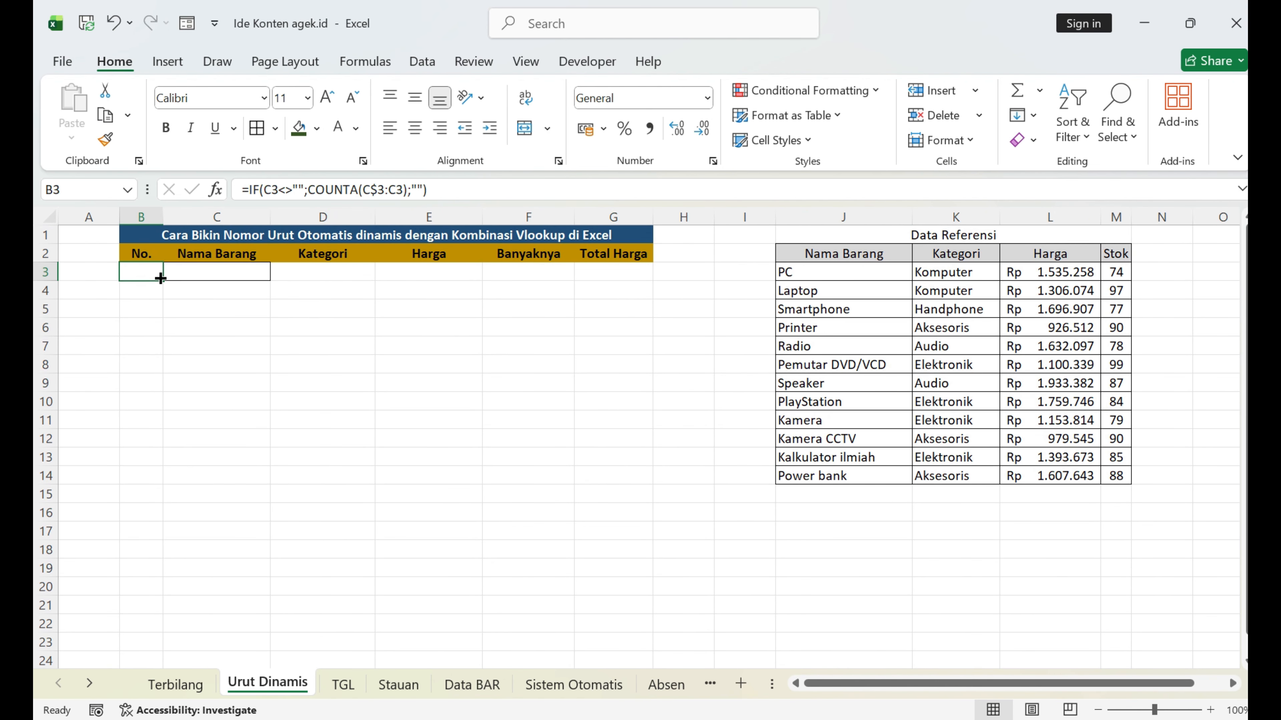
key("ctrl+shift+Down")
key("Delete")
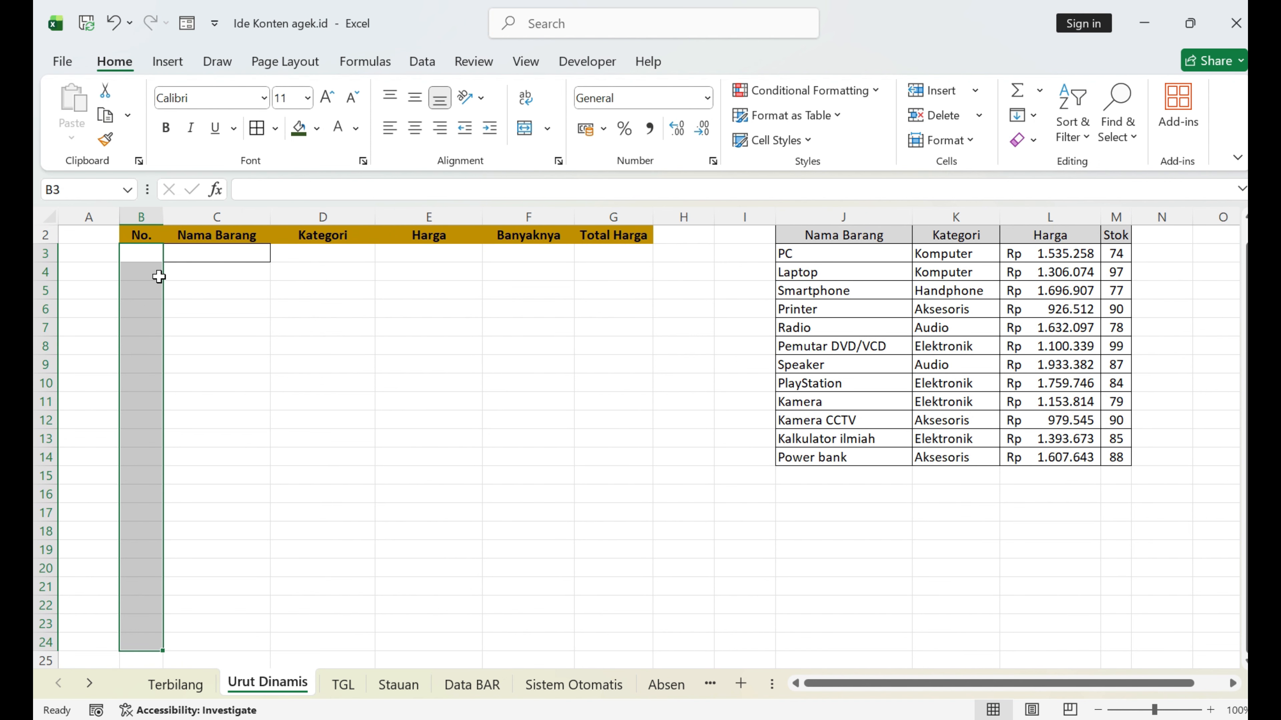
key("Up")
key("Right")
key("Down")
key("Left")
key("Up")
key("Up")
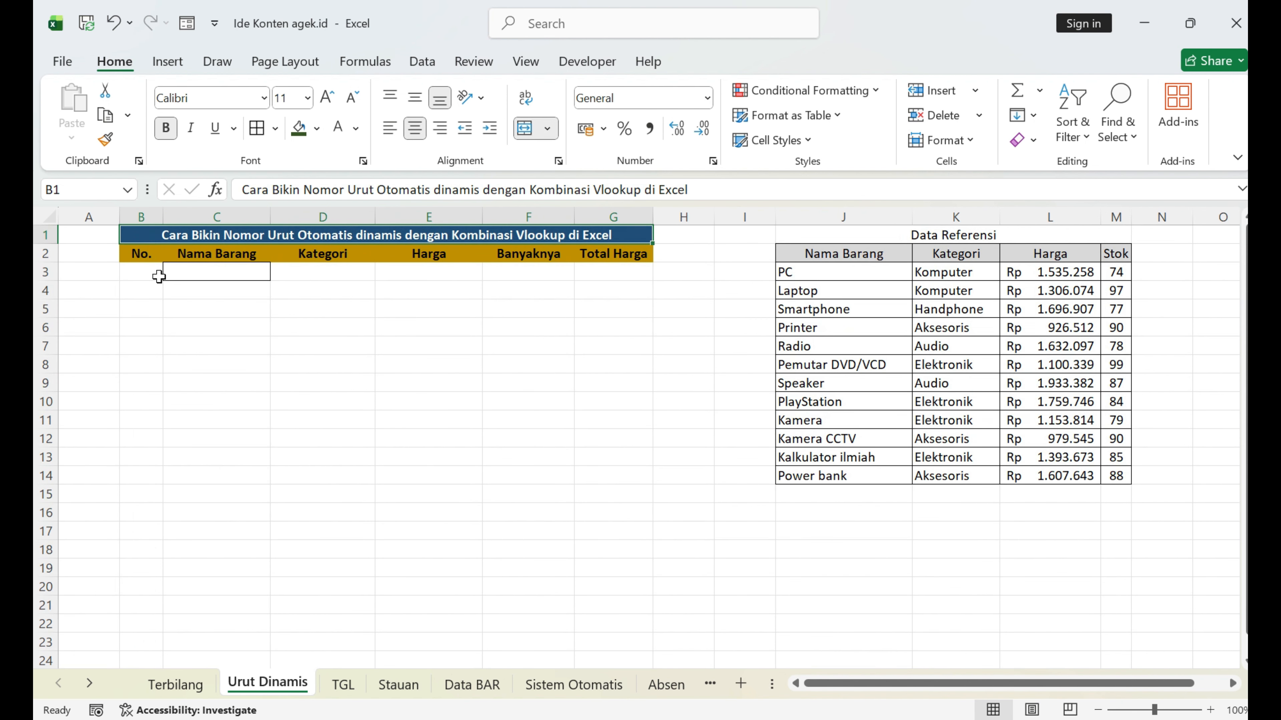
Start an IF formula in B3 with the logical test C3<>"" to check that the item name is filled in.
left_click(159, 278)
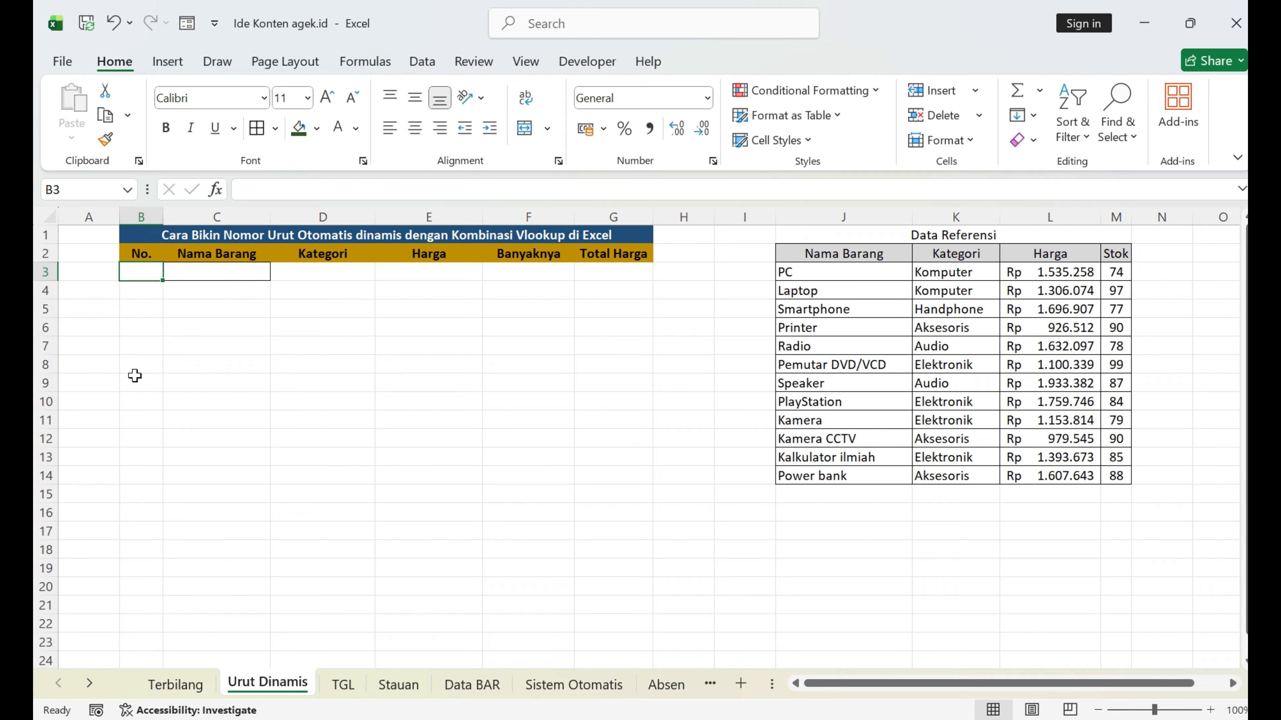
type("=")
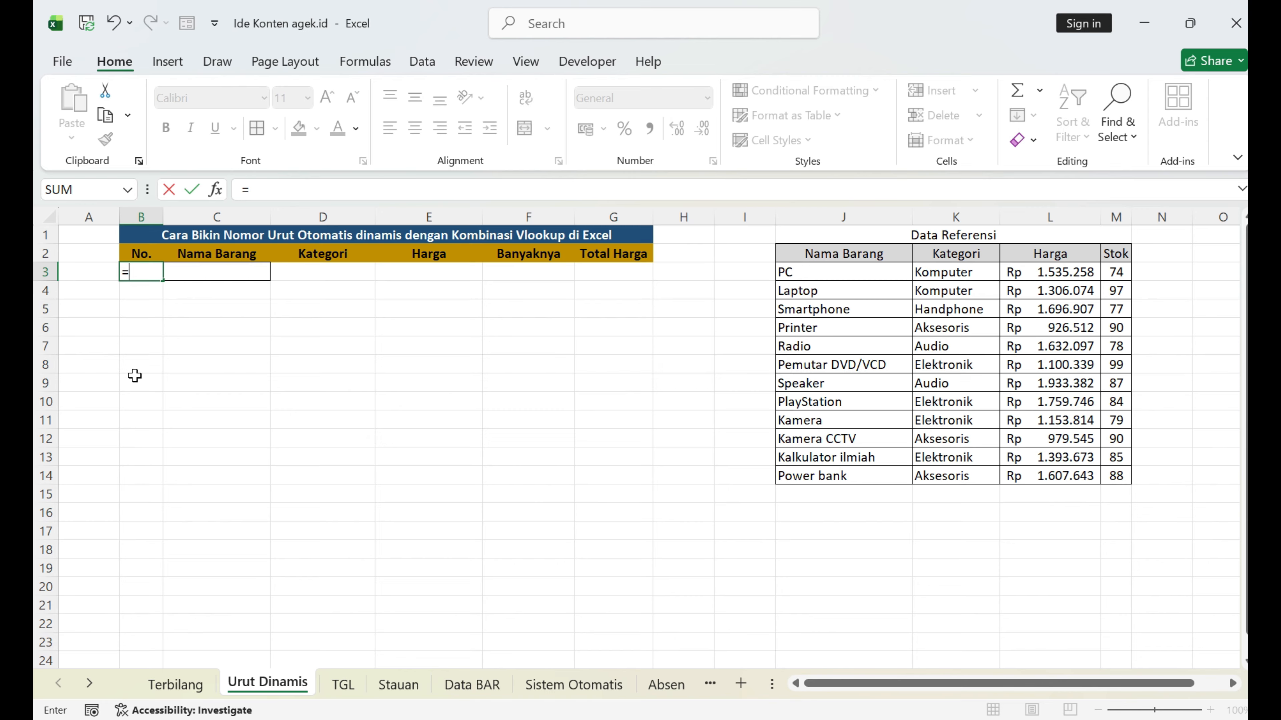
type("IF")
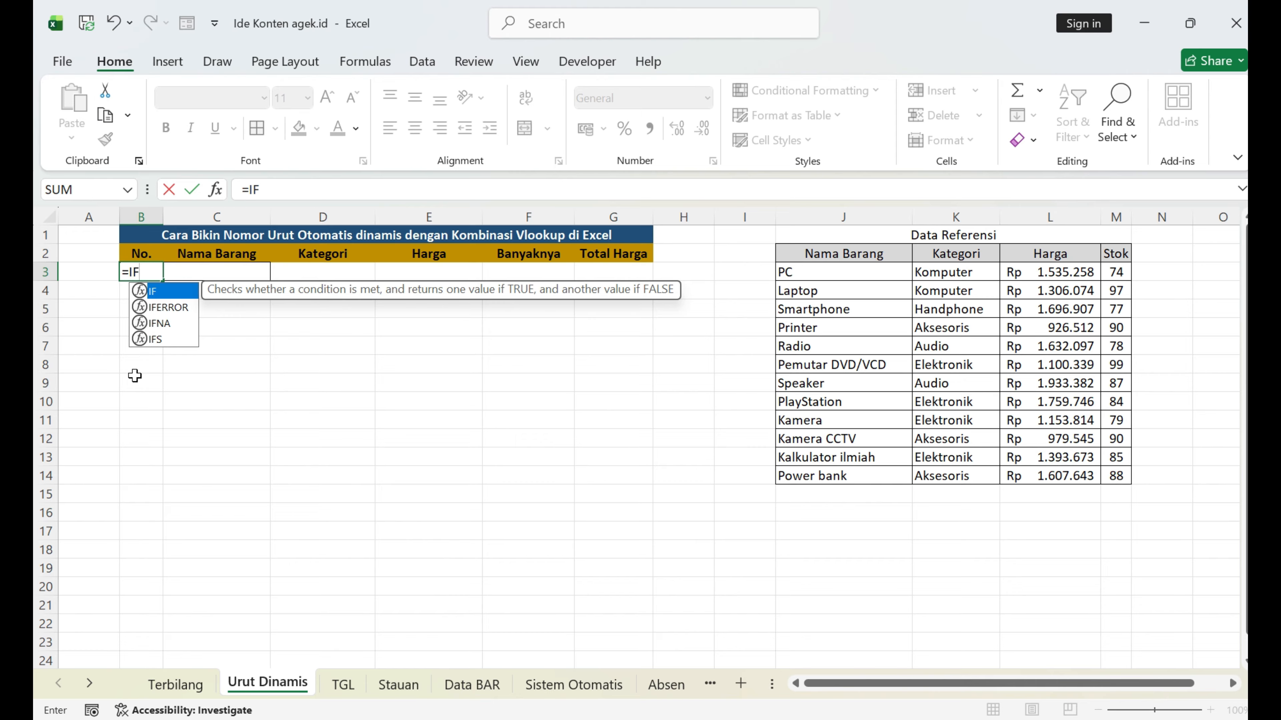
type("(")
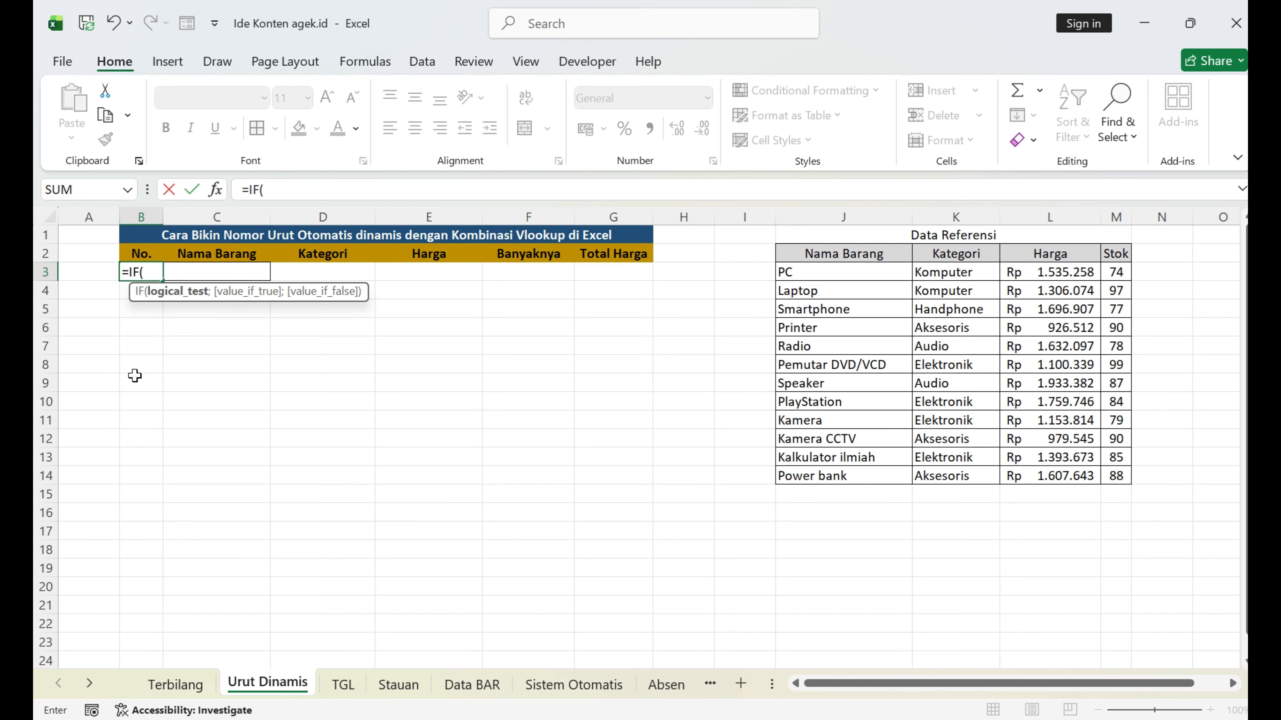
left_click(244, 273)
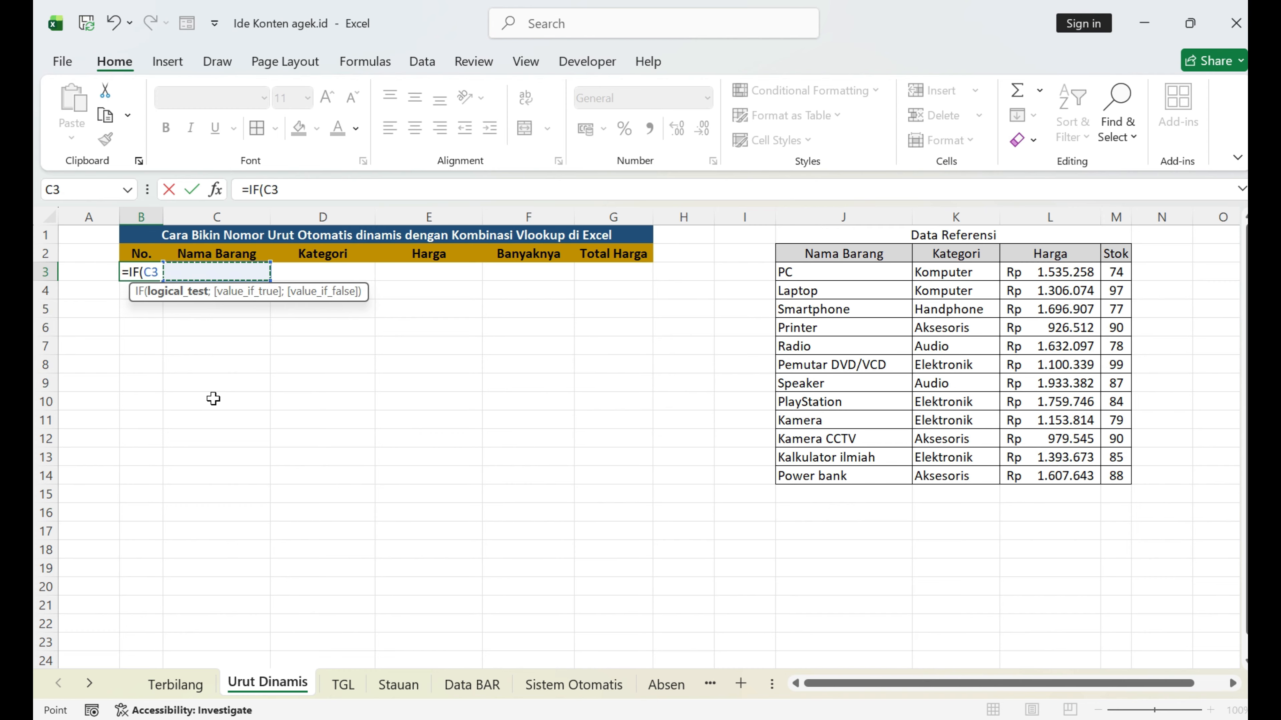
type("<>")
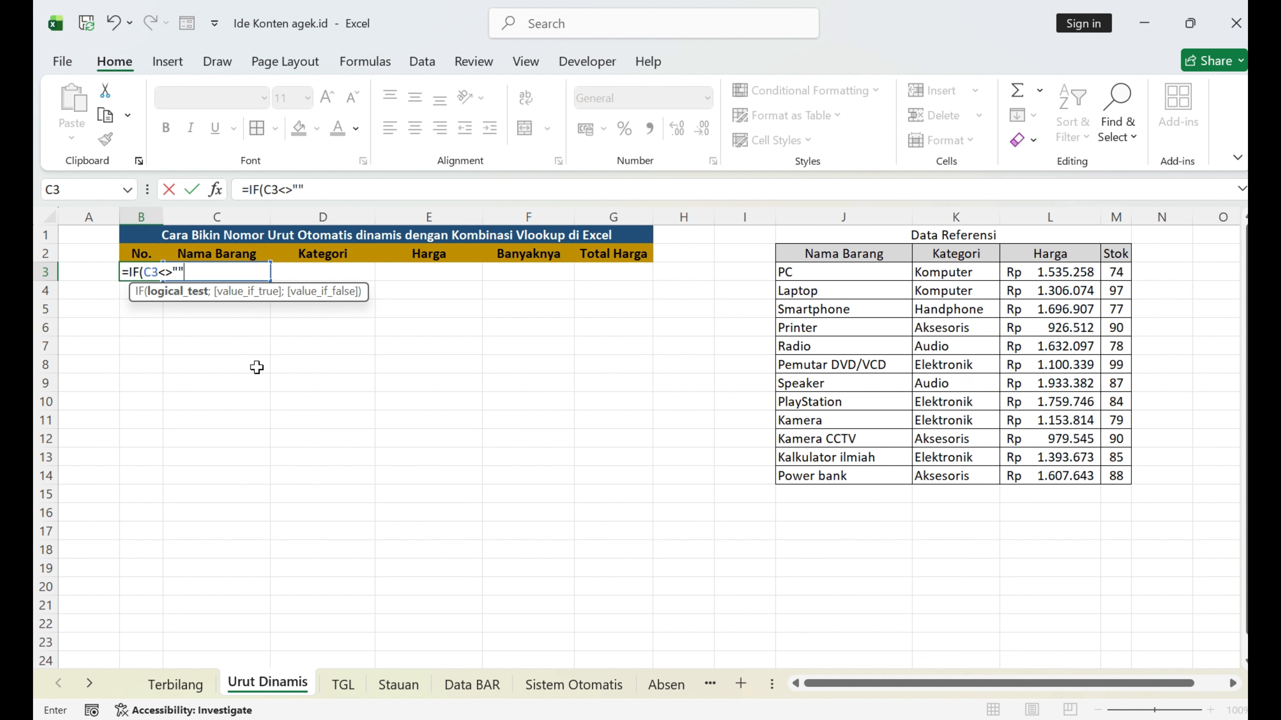
type(";")
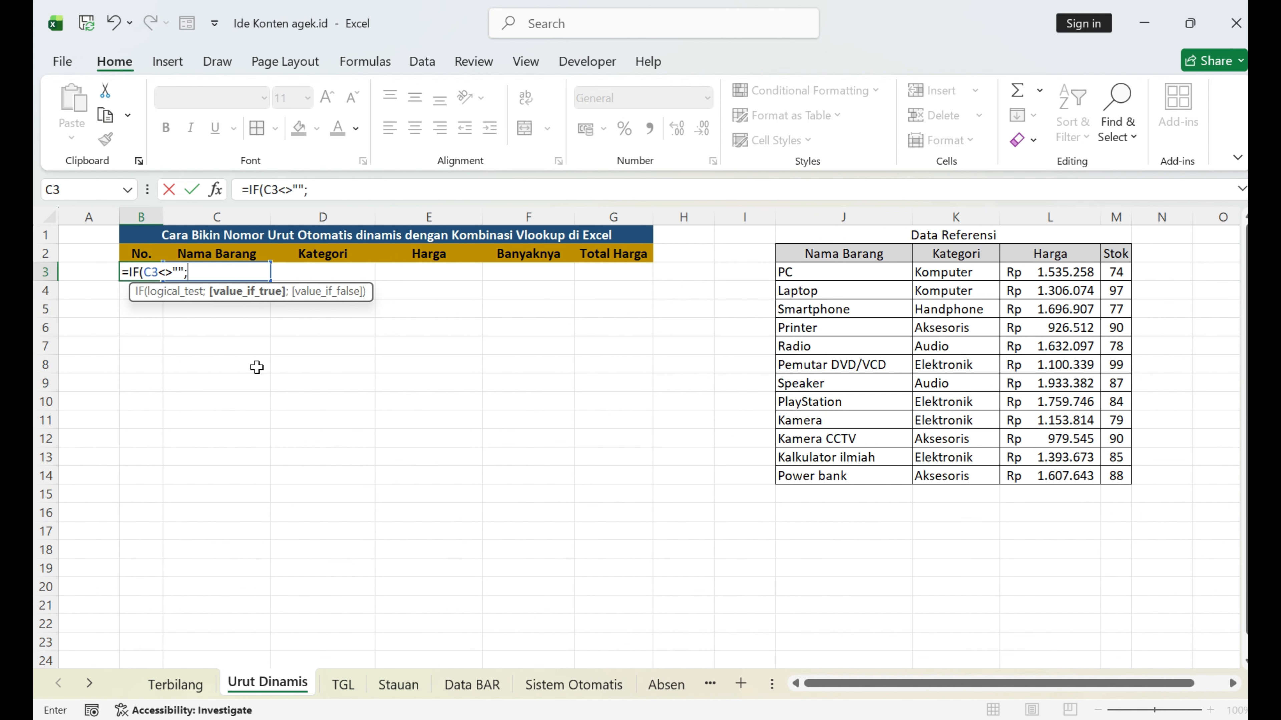
Set the formula's value-if-true argument to COUNTA(C$3:C3), locking the row of the range's first cell.
type("COUNT")
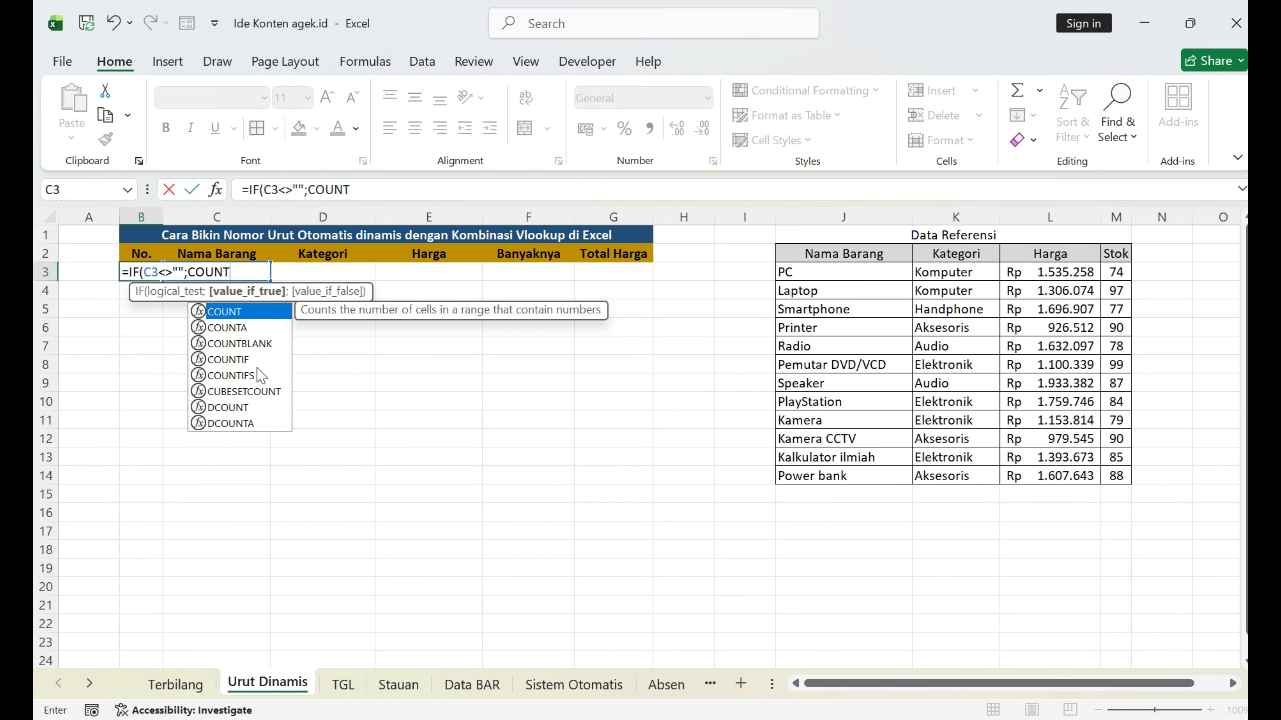
type("A(")
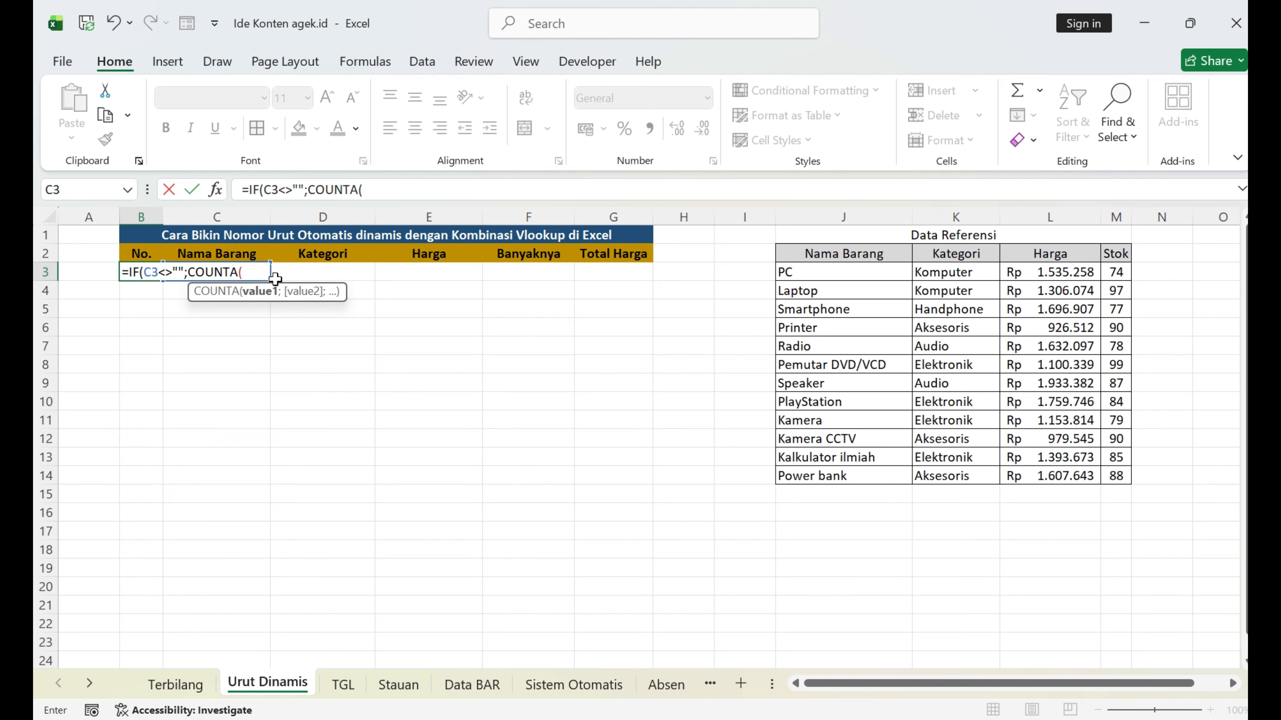
left_click(268, 273)
key("F8")
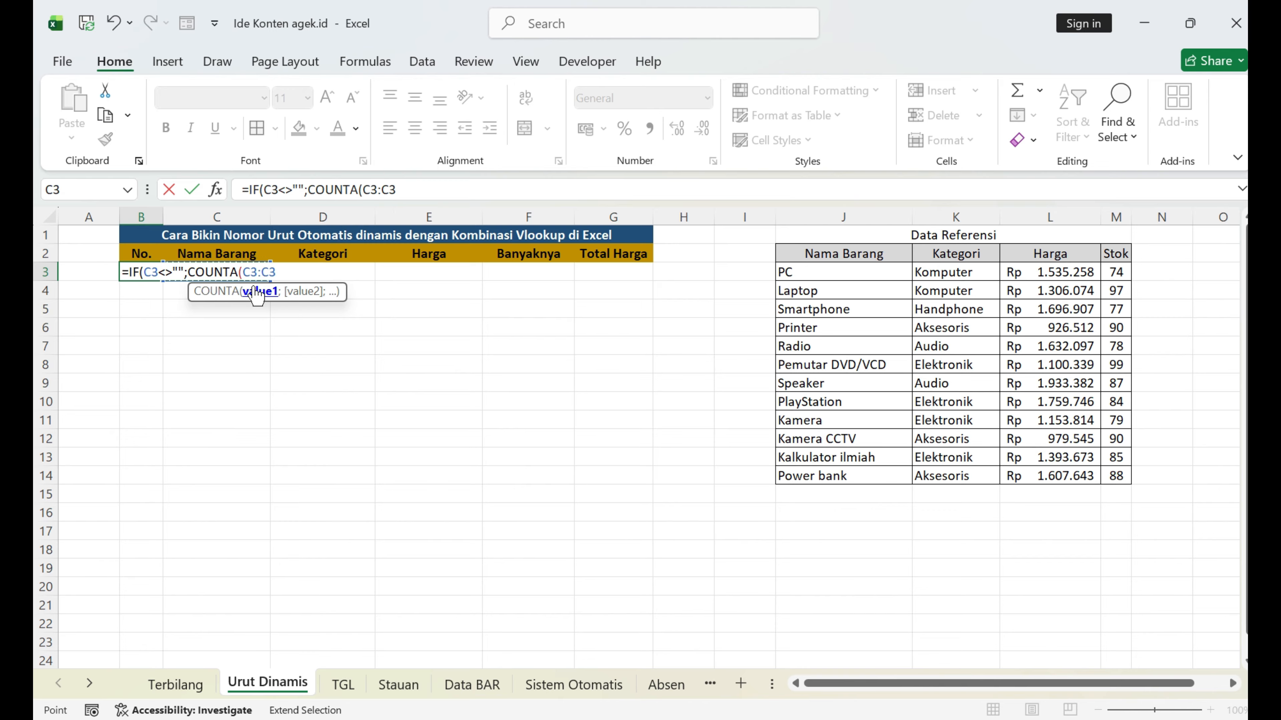
left_click(255, 272)
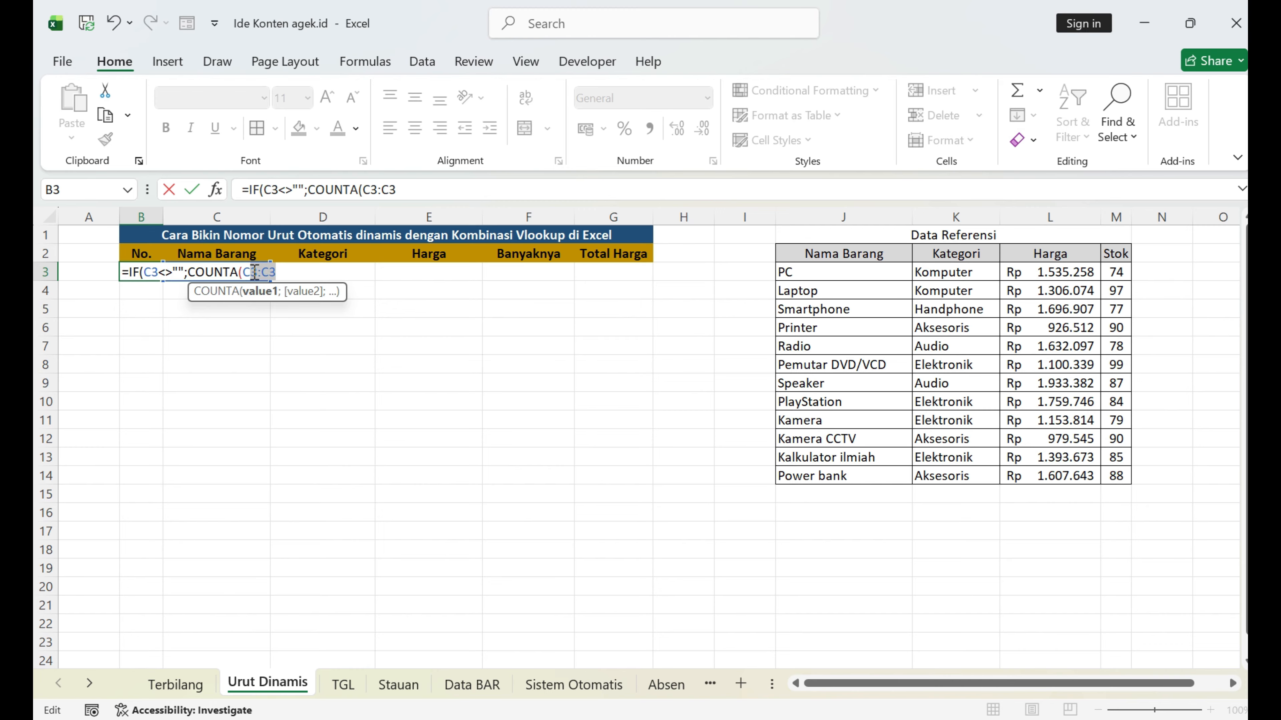
key("Left")
type("$")
type(");")
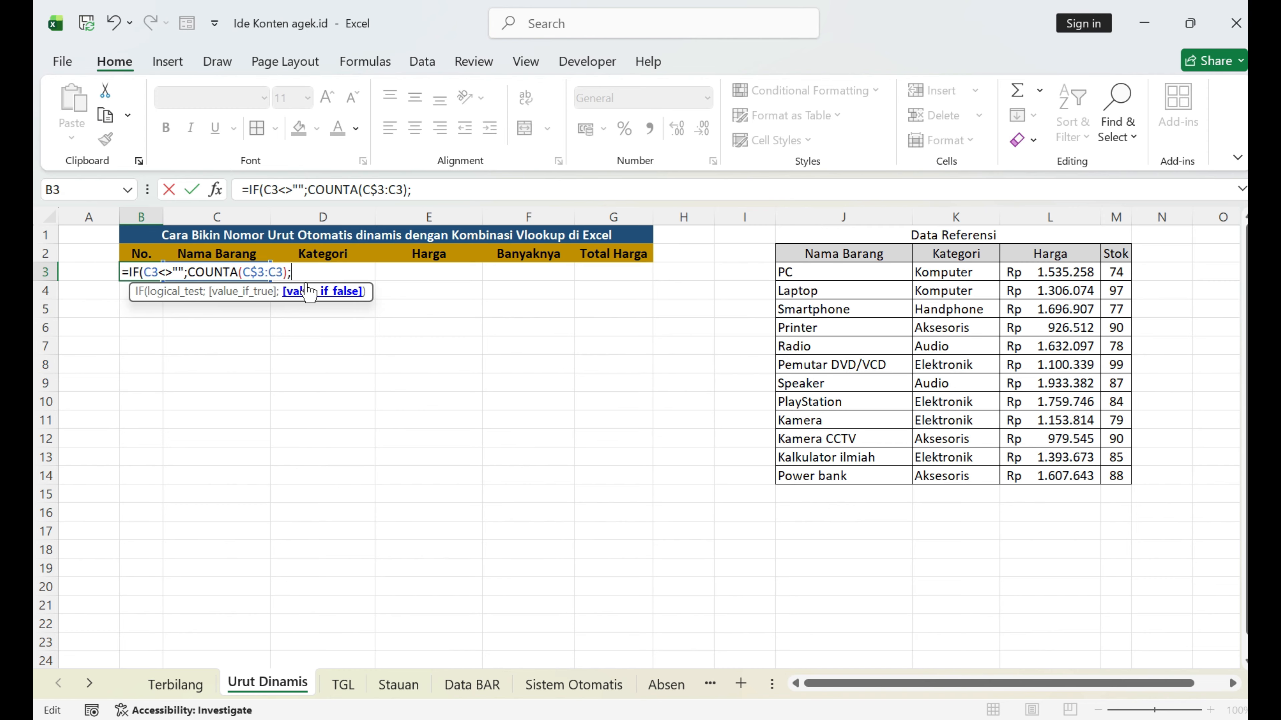
Finish the B3 formula with an empty string "" as the value-if-false argument and enter it.
type("\"\"")
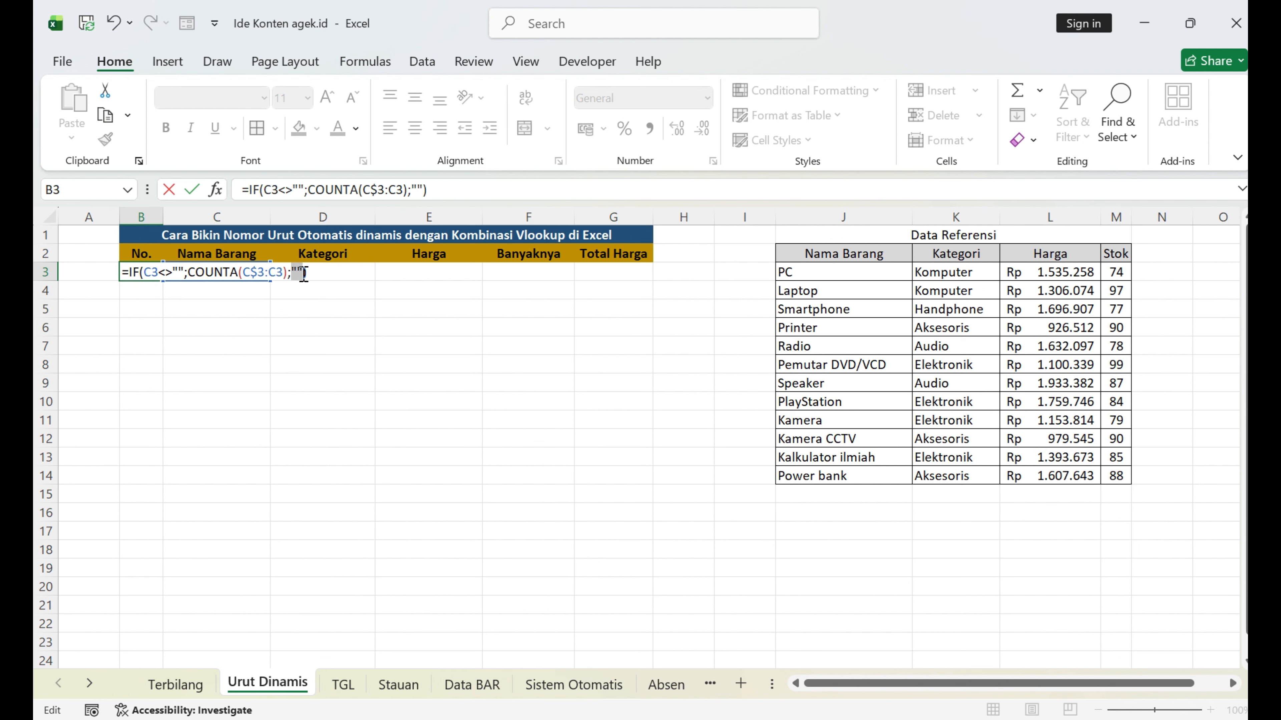
left_click_drag(303, 273, 304, 273)
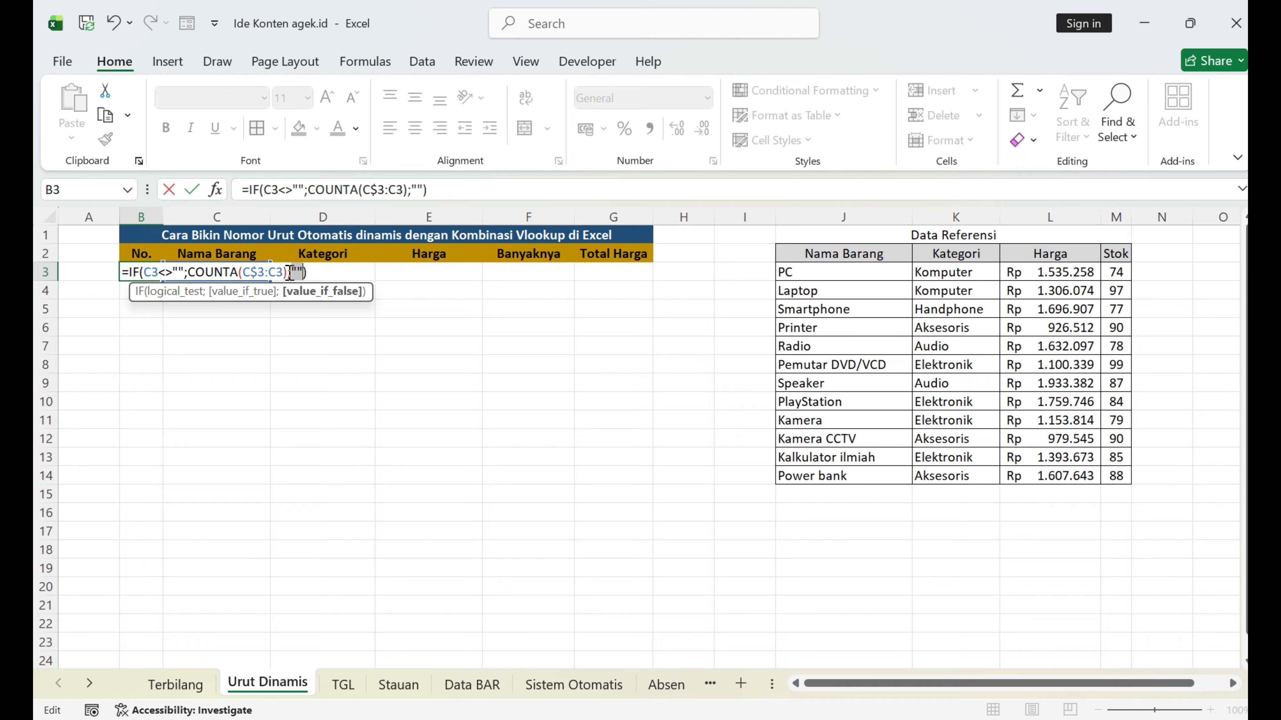
left_click_drag(289, 273, 196, 272)
left_click(306, 273)
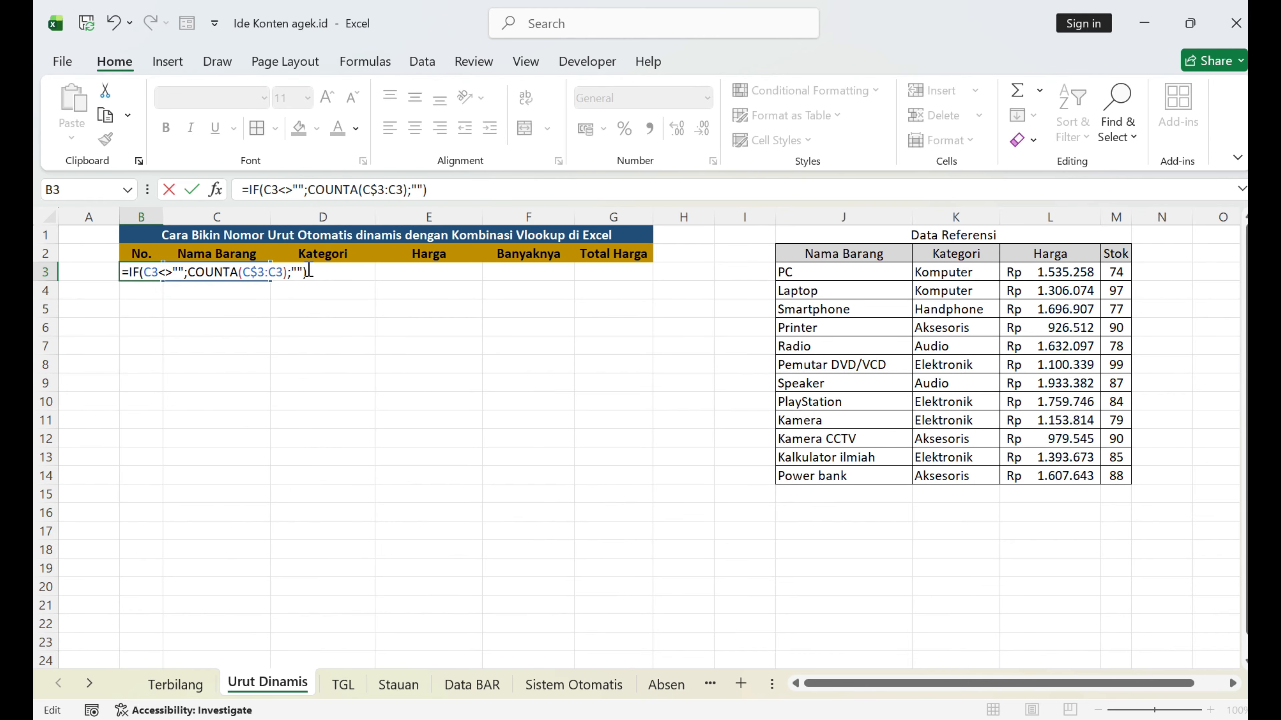
key("Return")
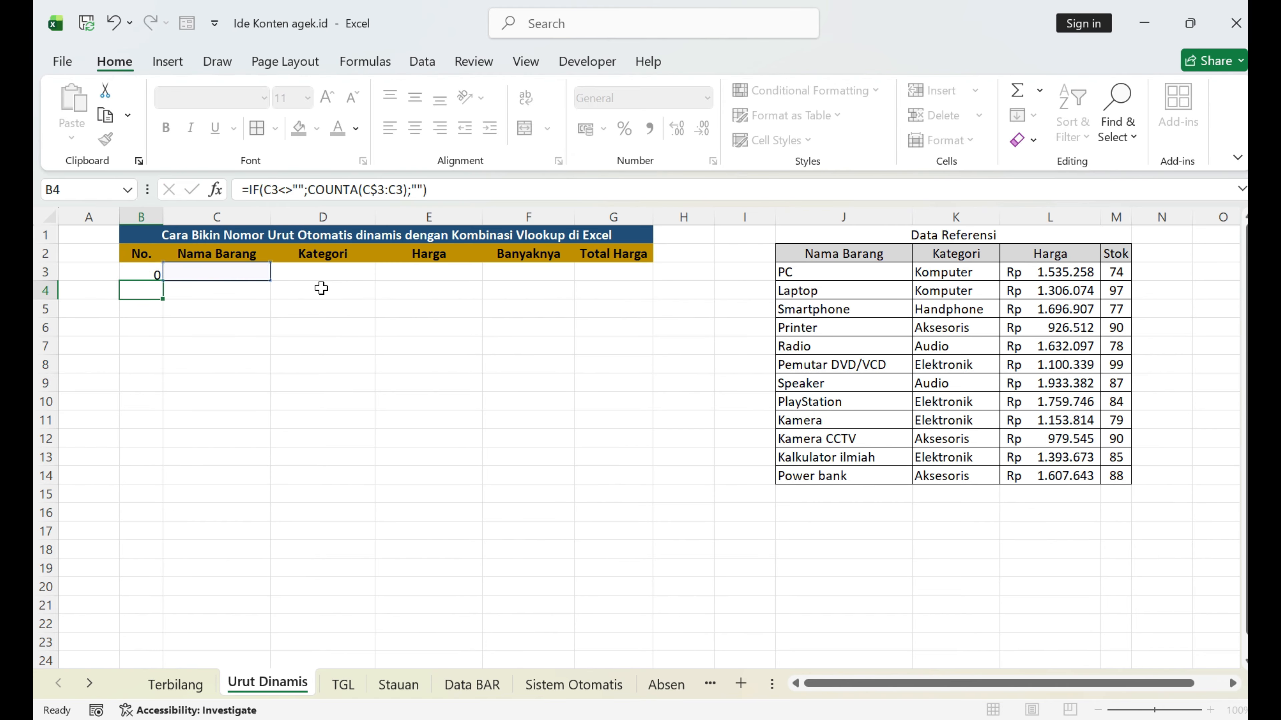
Fill the numbering formula from B3 down the No. column to B25 and check the copied cells.
left_click(126, 275)
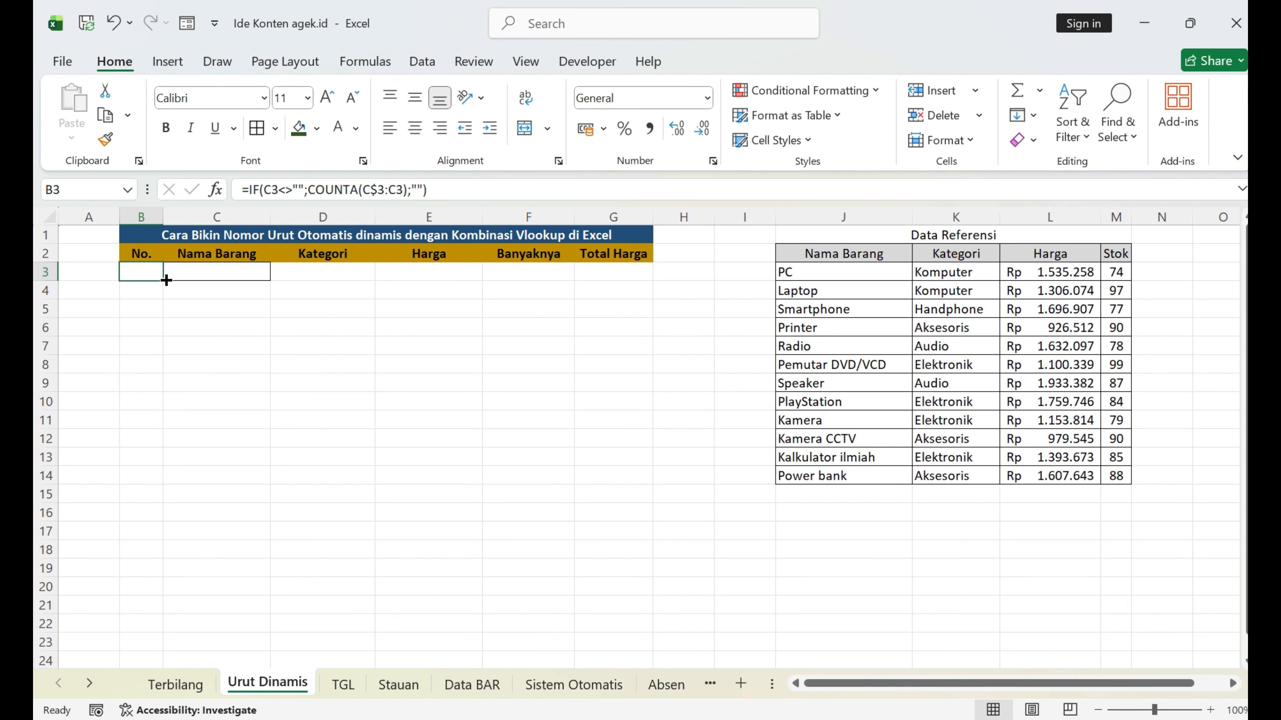
left_click_drag(167, 280, 135, 656)
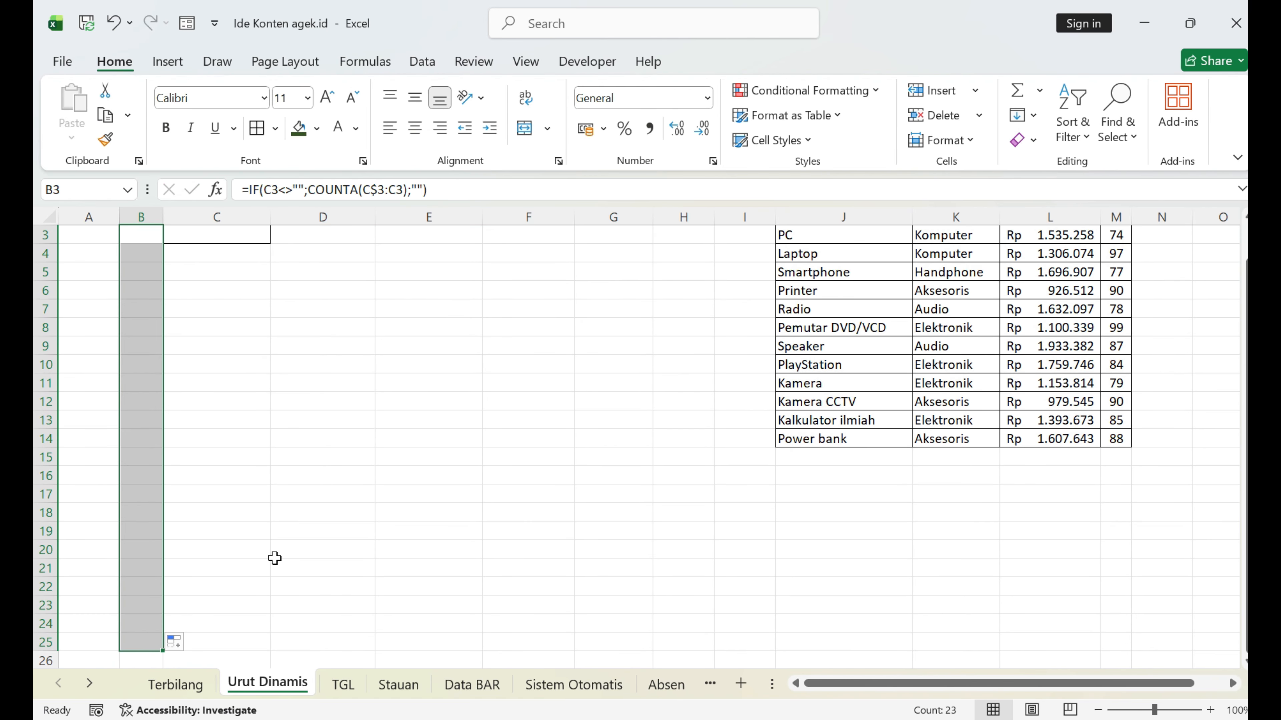
left_click(141, 403)
left_click(148, 488)
left_click(150, 343)
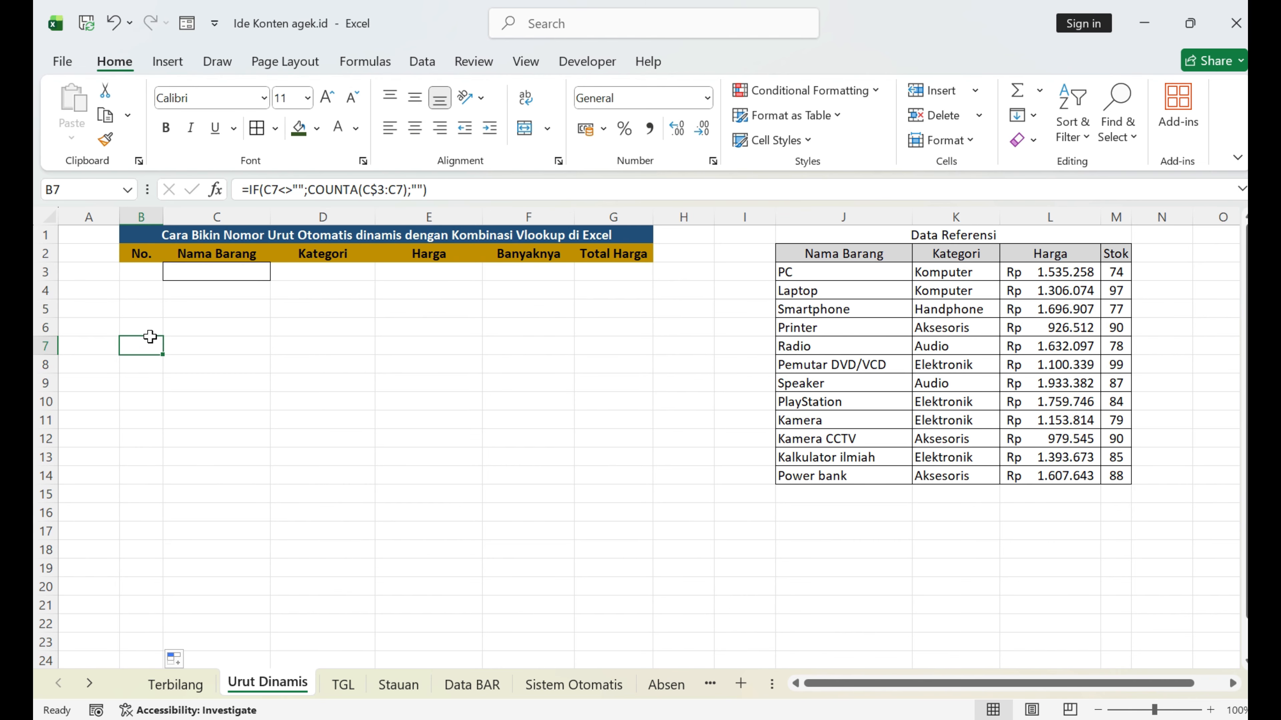
left_click(155, 310)
Add List data validation to C3 with the reference table's item names in J3:J14 as its source.
left_click(225, 275)
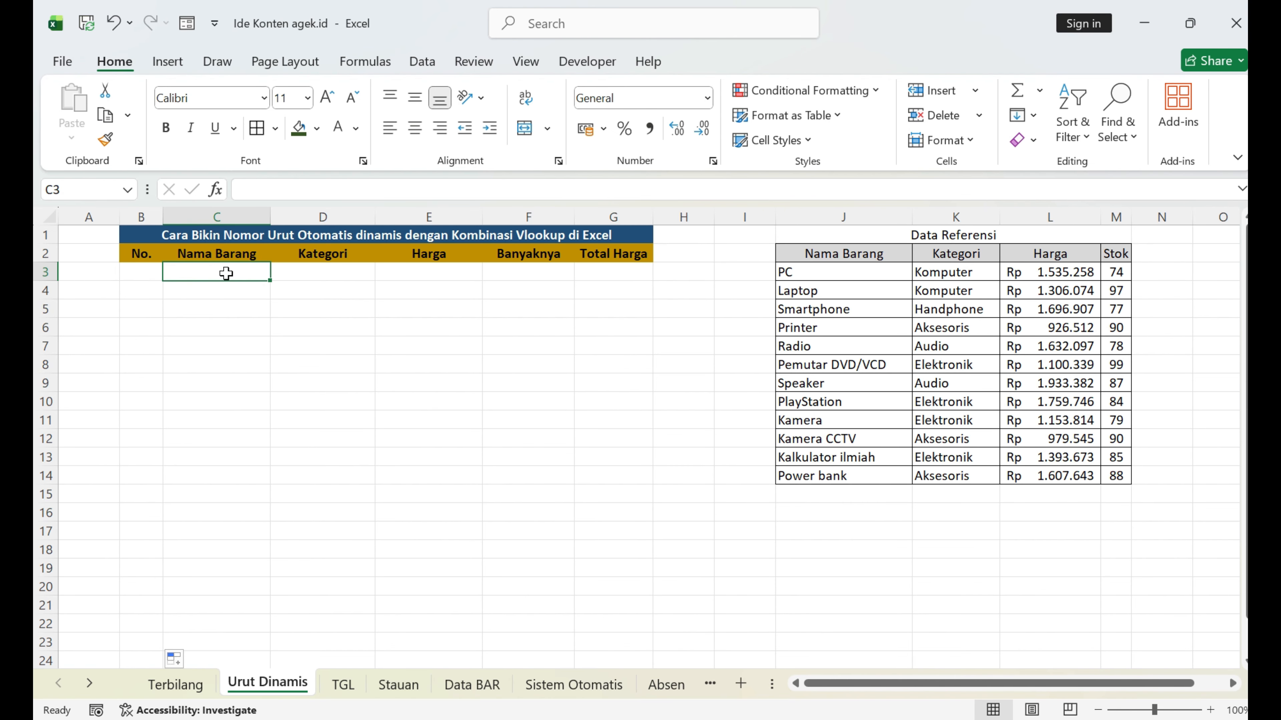
left_click(421, 61)
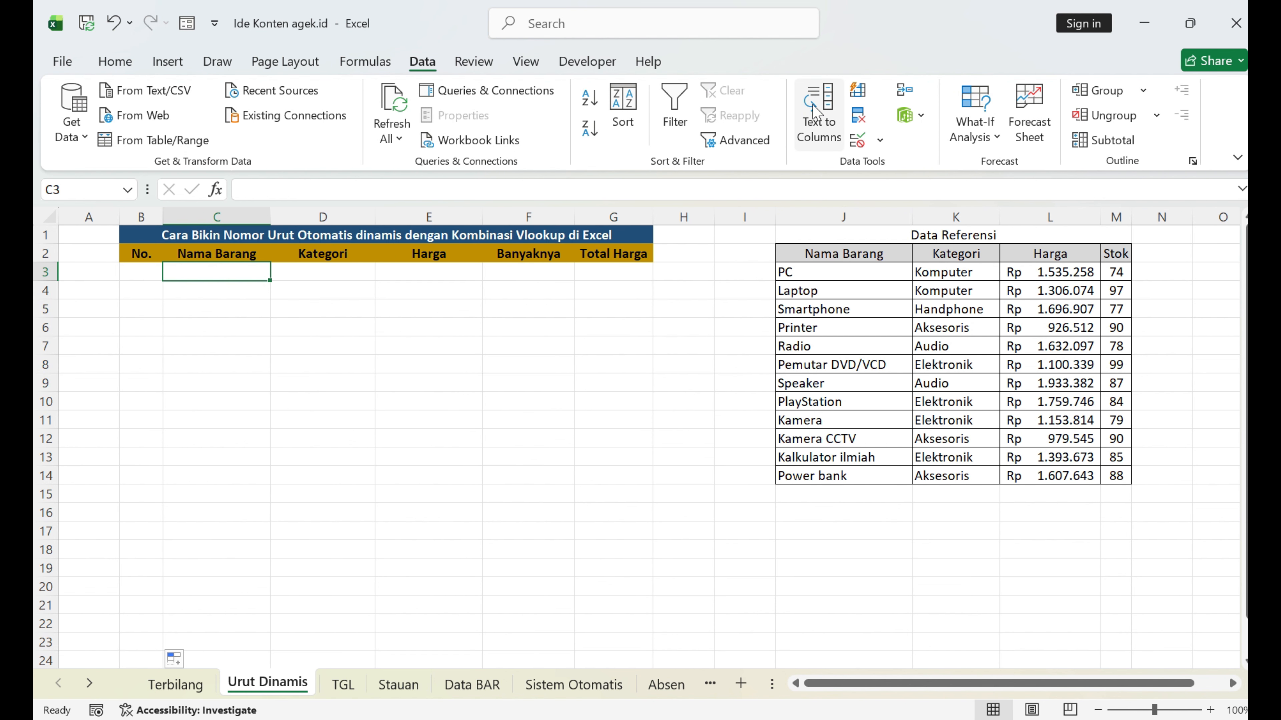
left_click(879, 140)
left_click(908, 164)
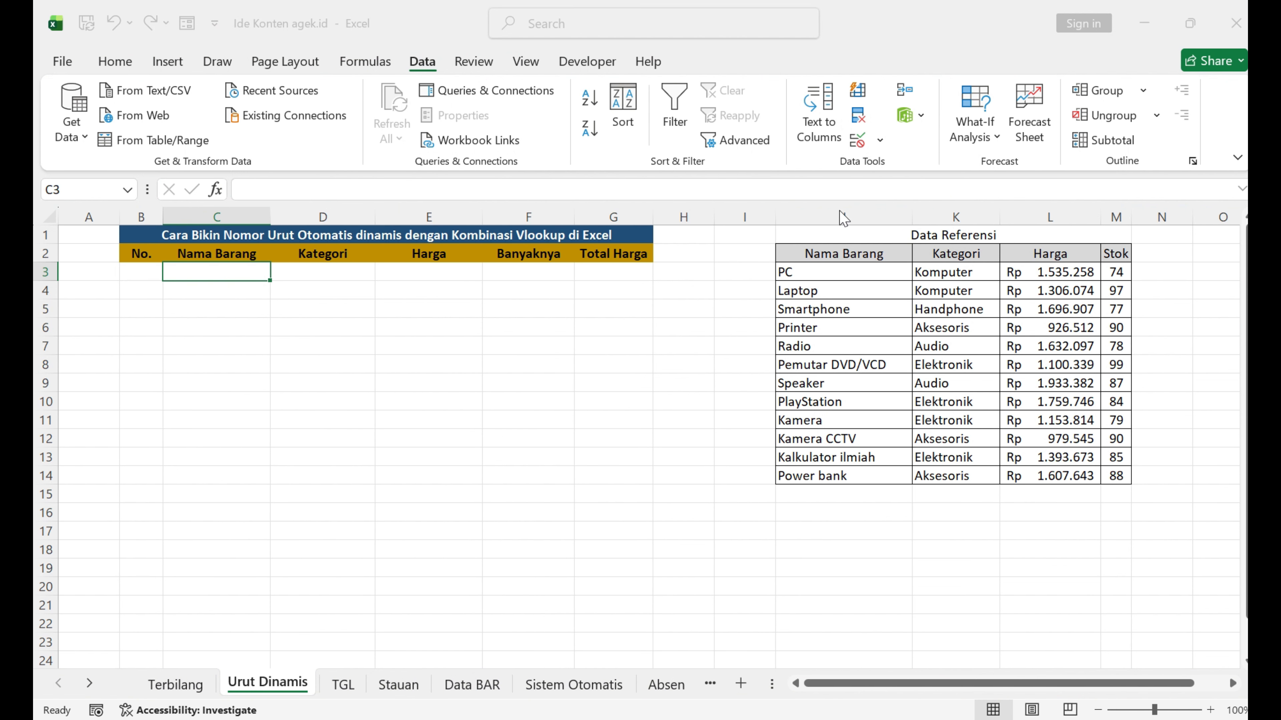
left_click(680, 358)
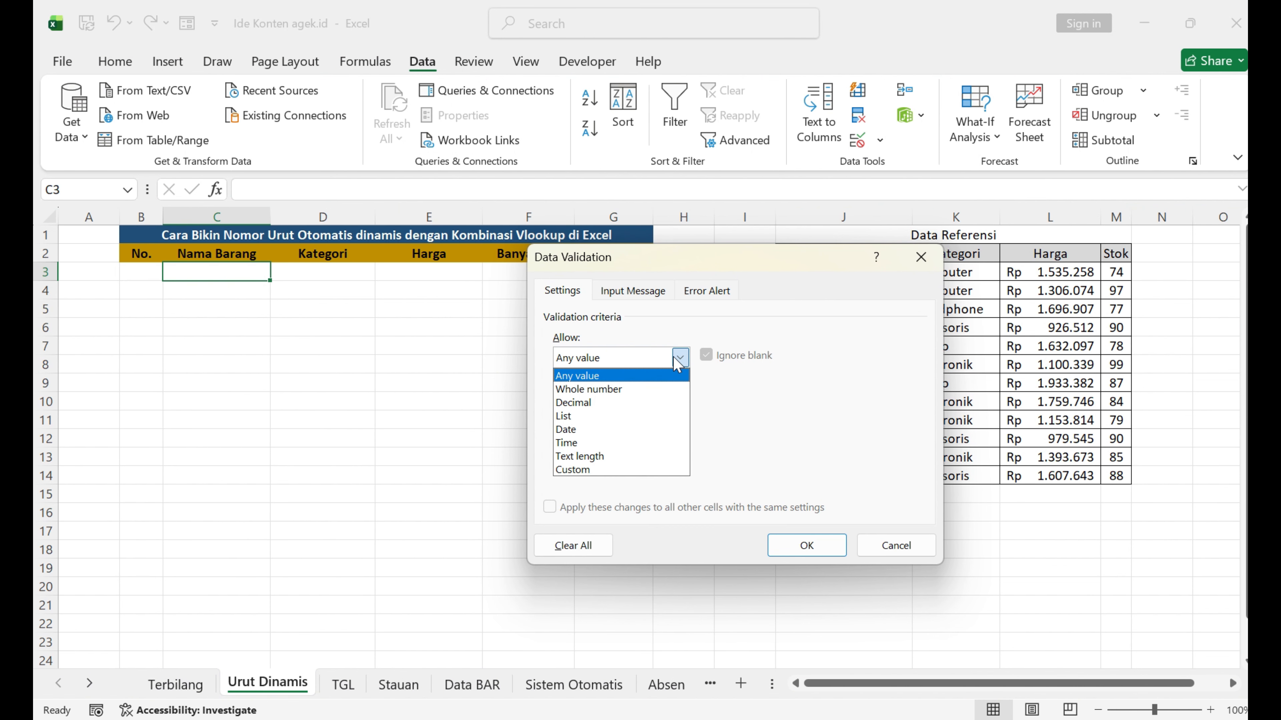
left_click(591, 418)
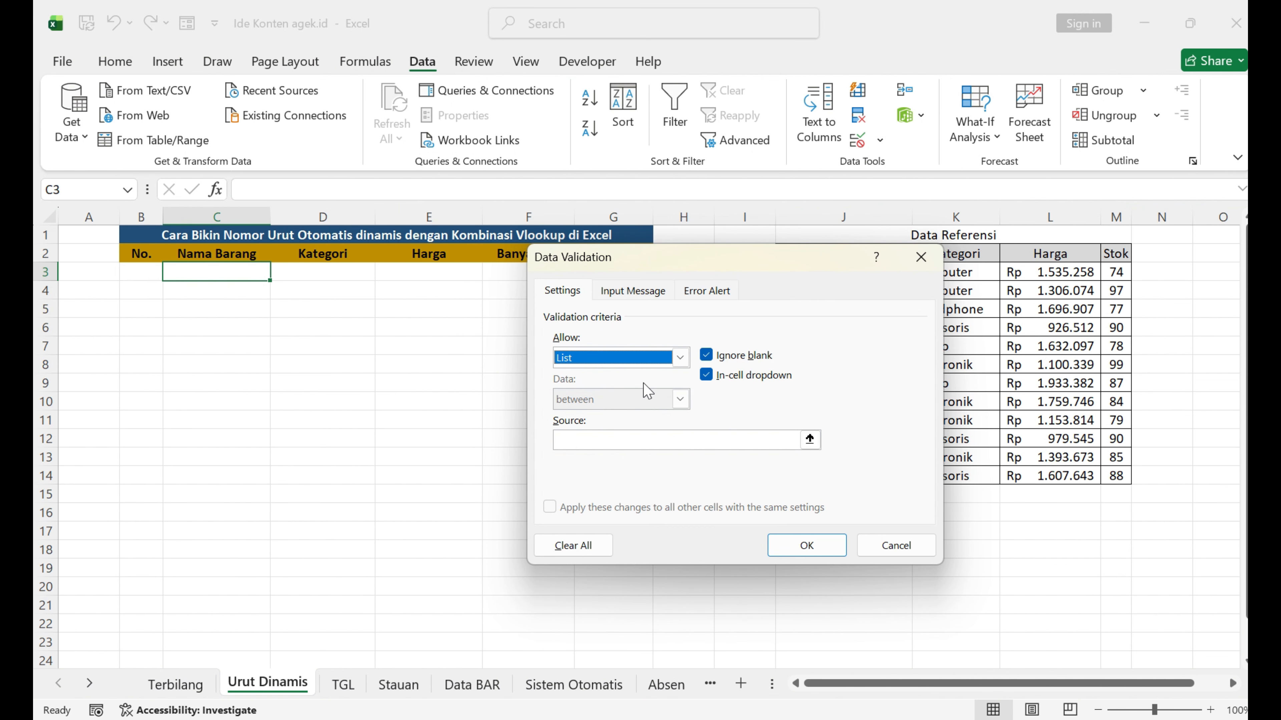
left_click(630, 437)
left_click_drag(829, 263, 643, 300)
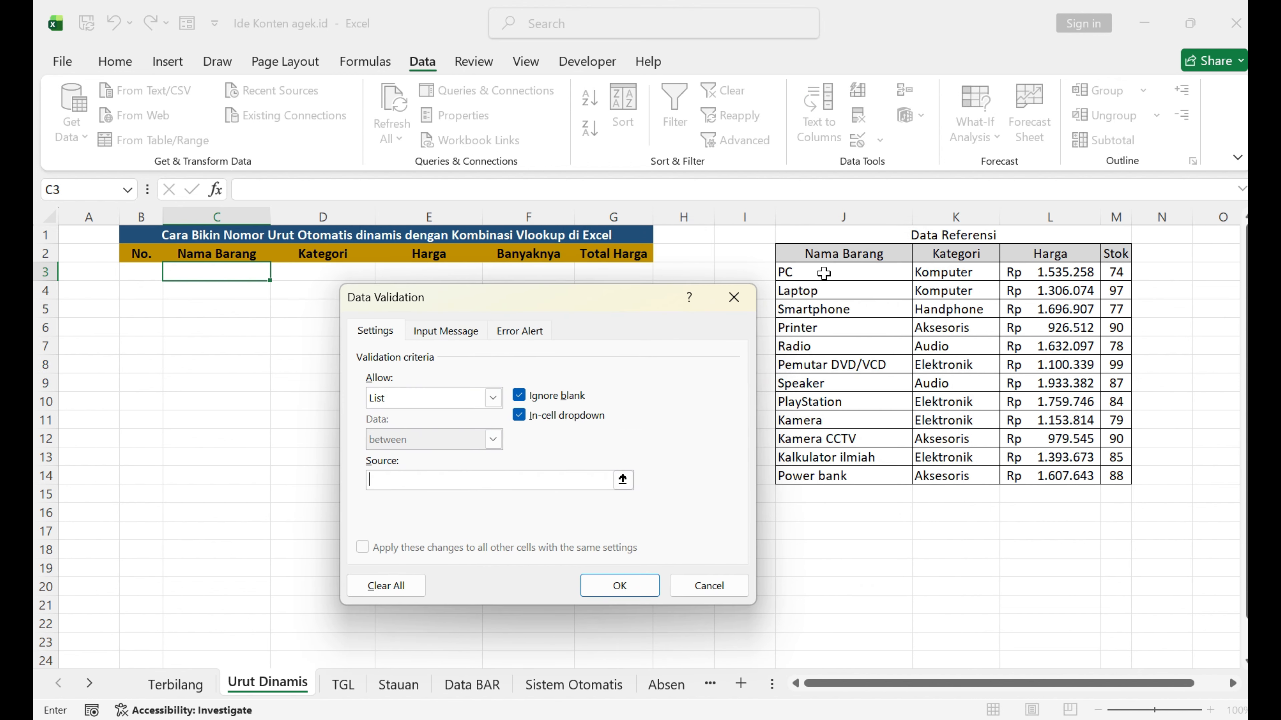
left_click_drag(824, 274, 814, 474)
left_click(621, 585)
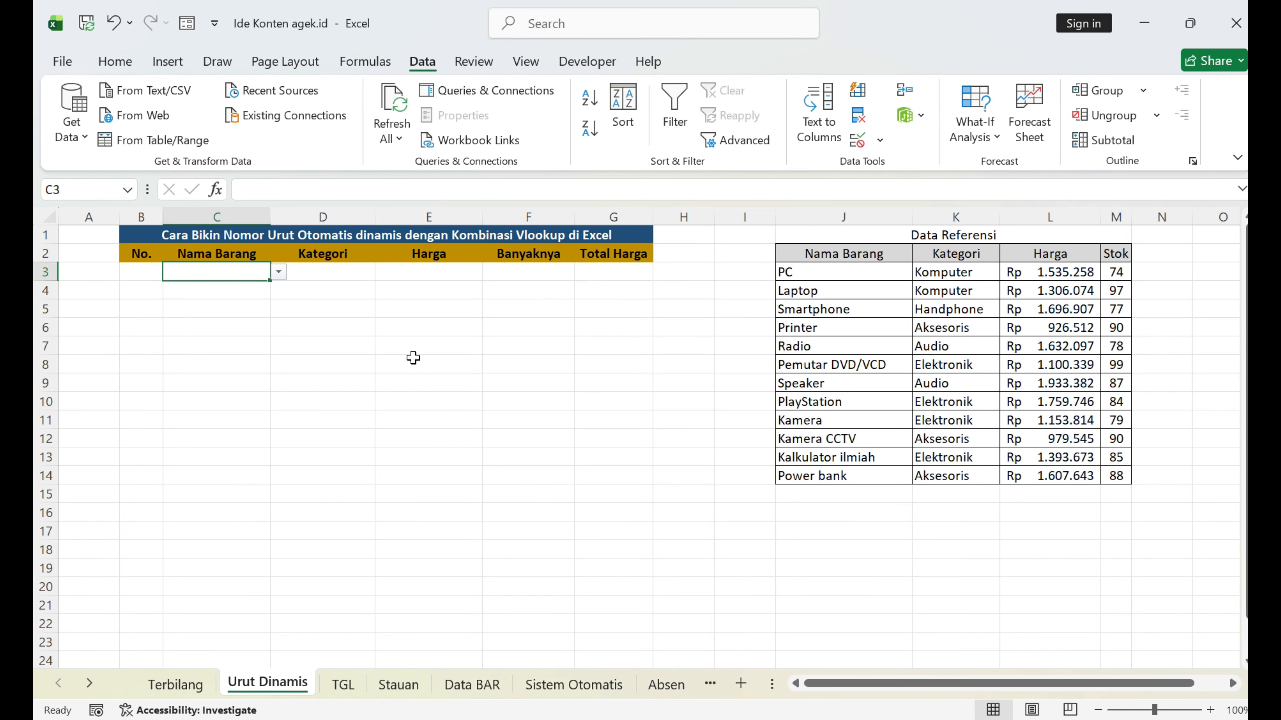
Copy C3 with its dropdown list to cells C4:C23 of the Nama Barang column.
left_click(245, 294)
left_click(250, 278)
key("ctrl+c")
left_click_drag(252, 291, 224, 644)
key("ctrl+v")
left_click(237, 382)
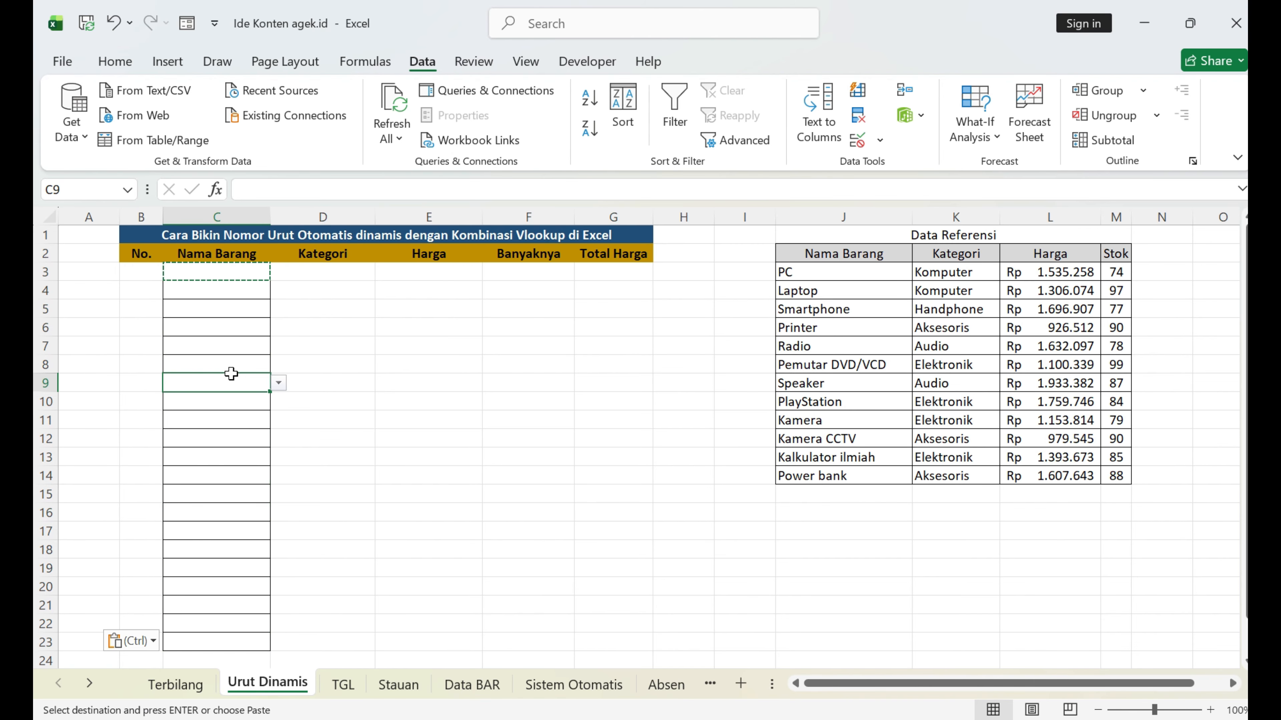
Apply all borders to the item table range B1:G23.
left_click_drag(141, 229, 529, 639)
left_click(114, 61)
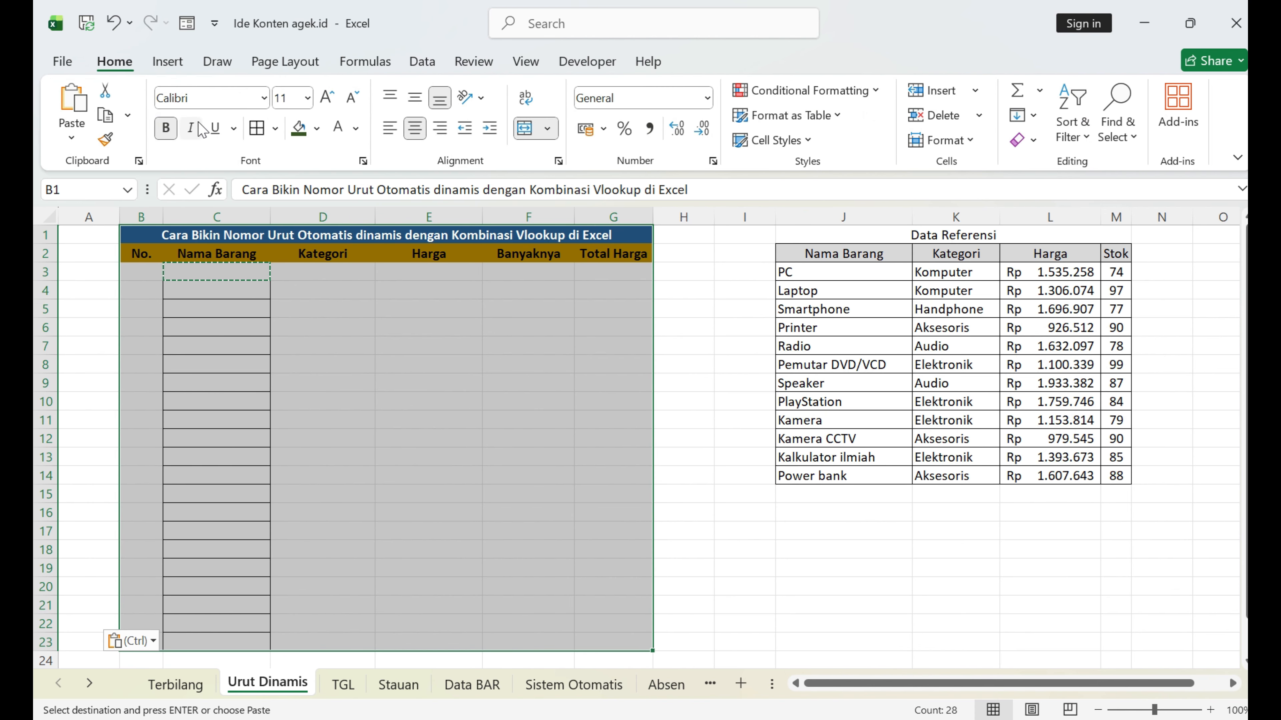
left_click(252, 128)
left_click(340, 403)
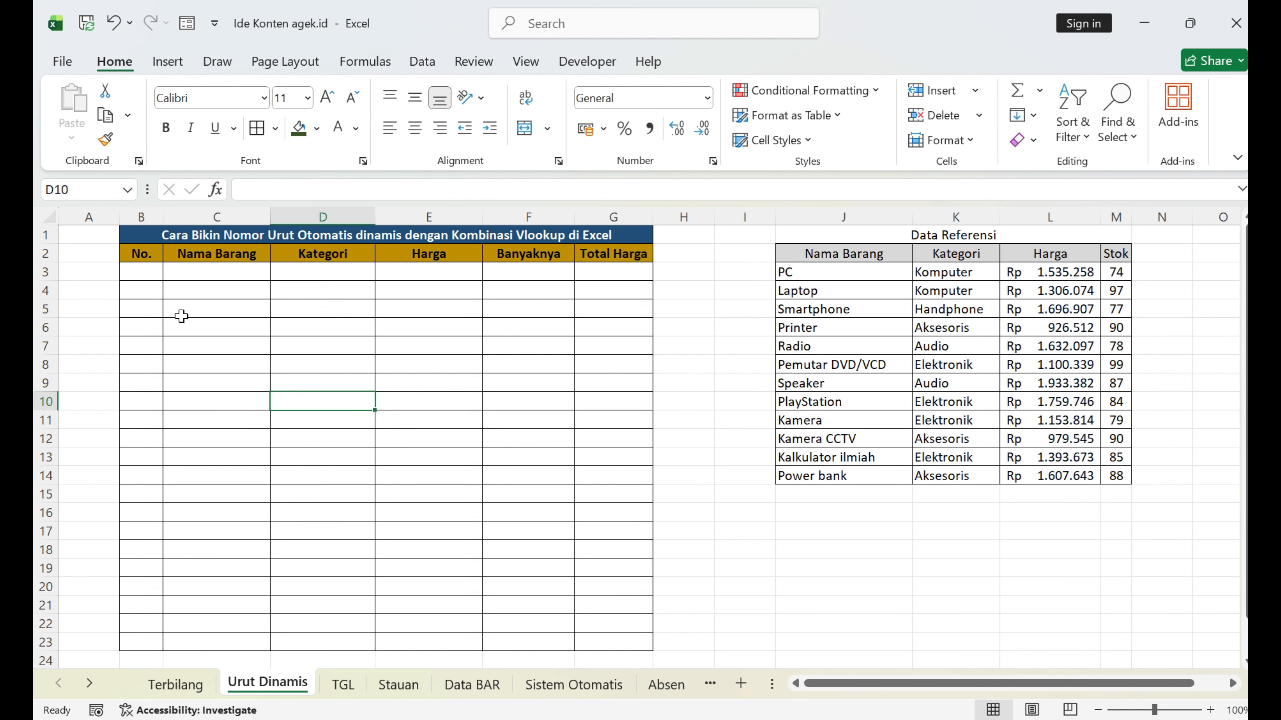
Test the automatic numbering by choosing Laptop in C3 and Smartphone in C4 from their dropdown lists.
left_click(129, 313)
left_click(208, 308)
left_click(260, 274)
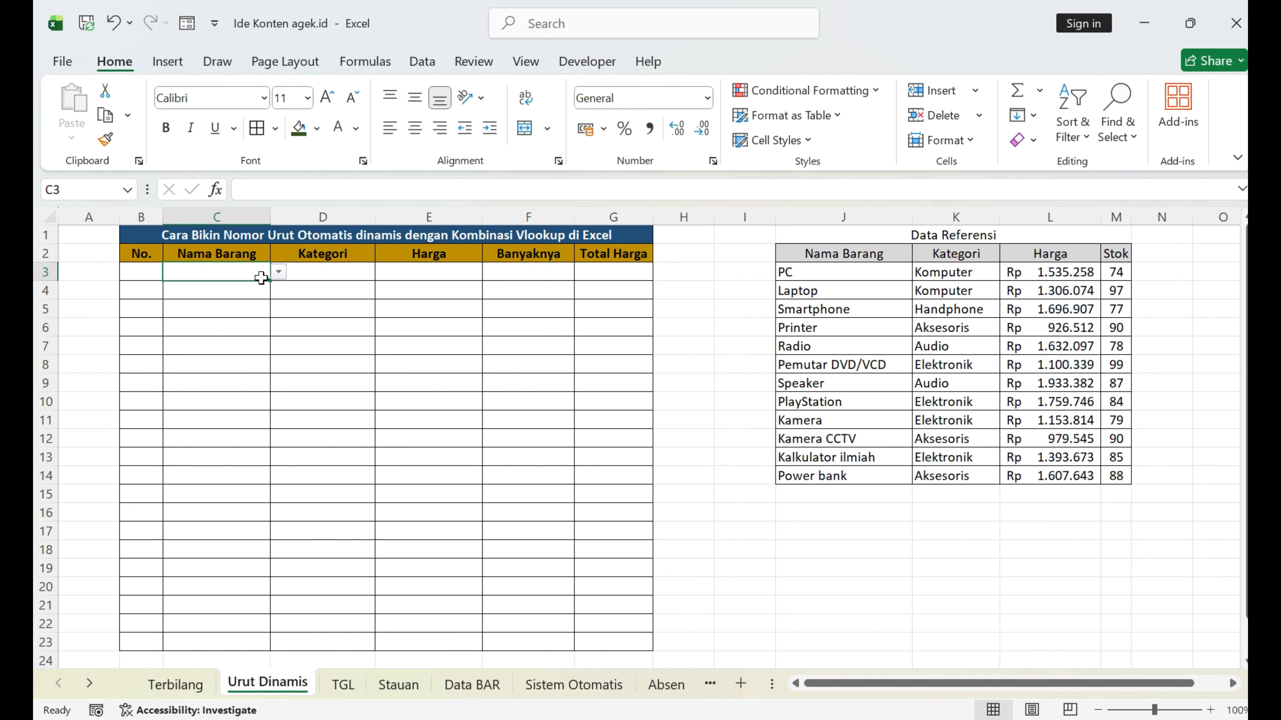
left_click(278, 273)
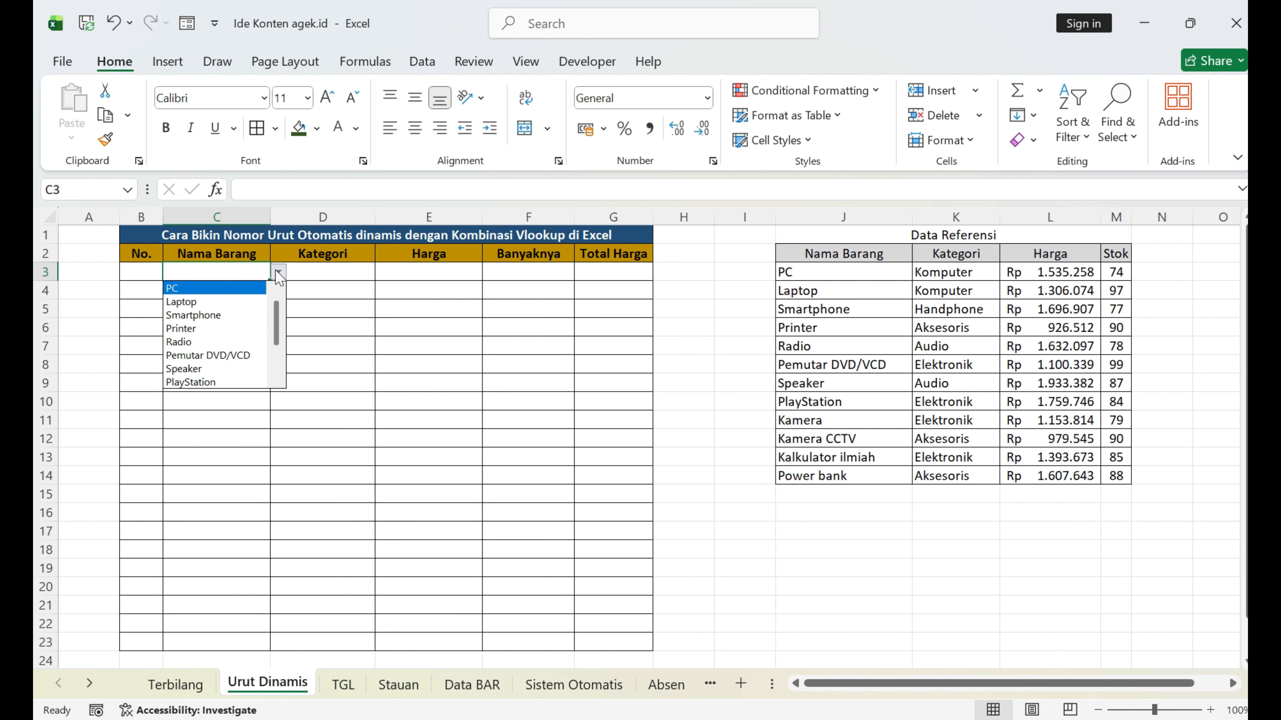
left_click(217, 302)
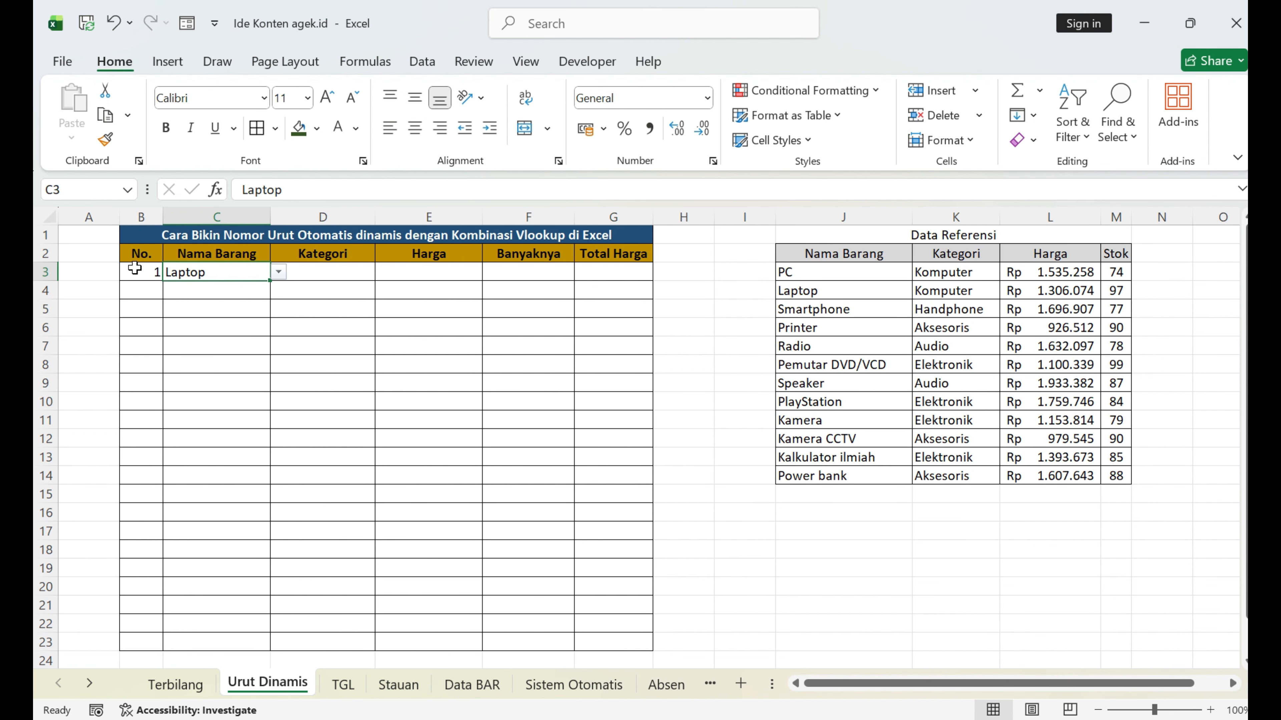
left_click(212, 288)
left_click(279, 291)
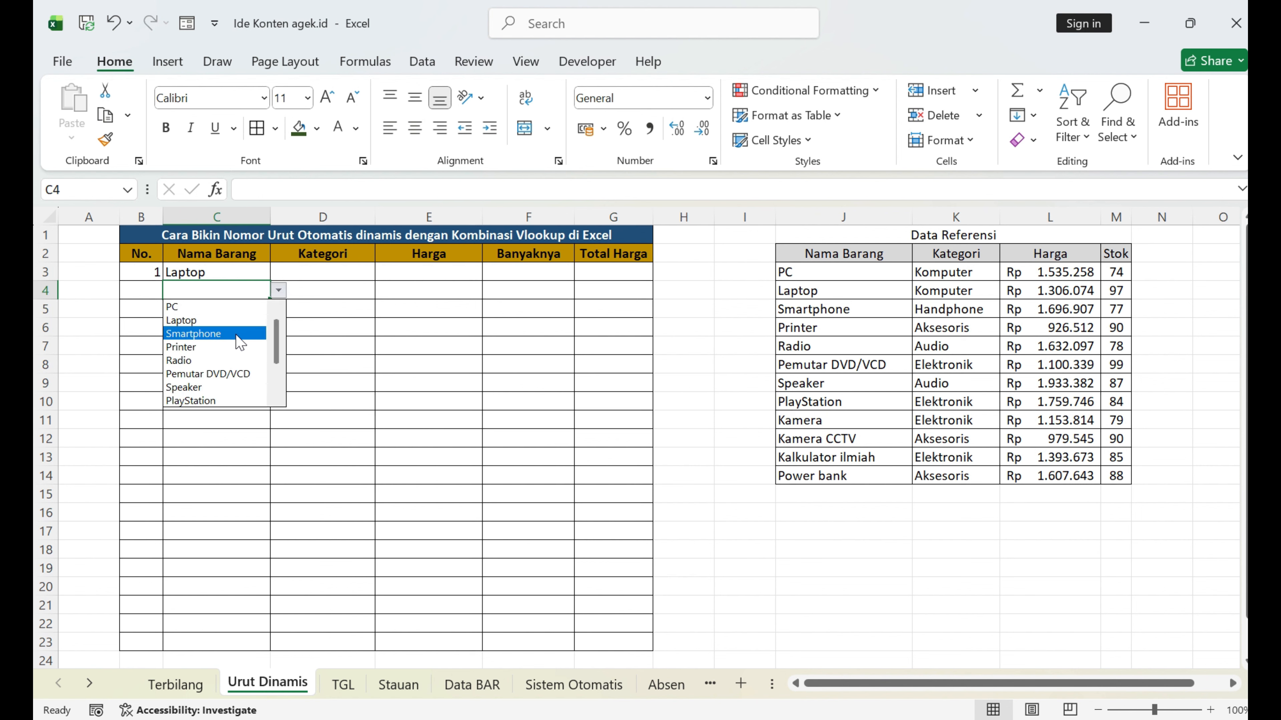
left_click(240, 334)
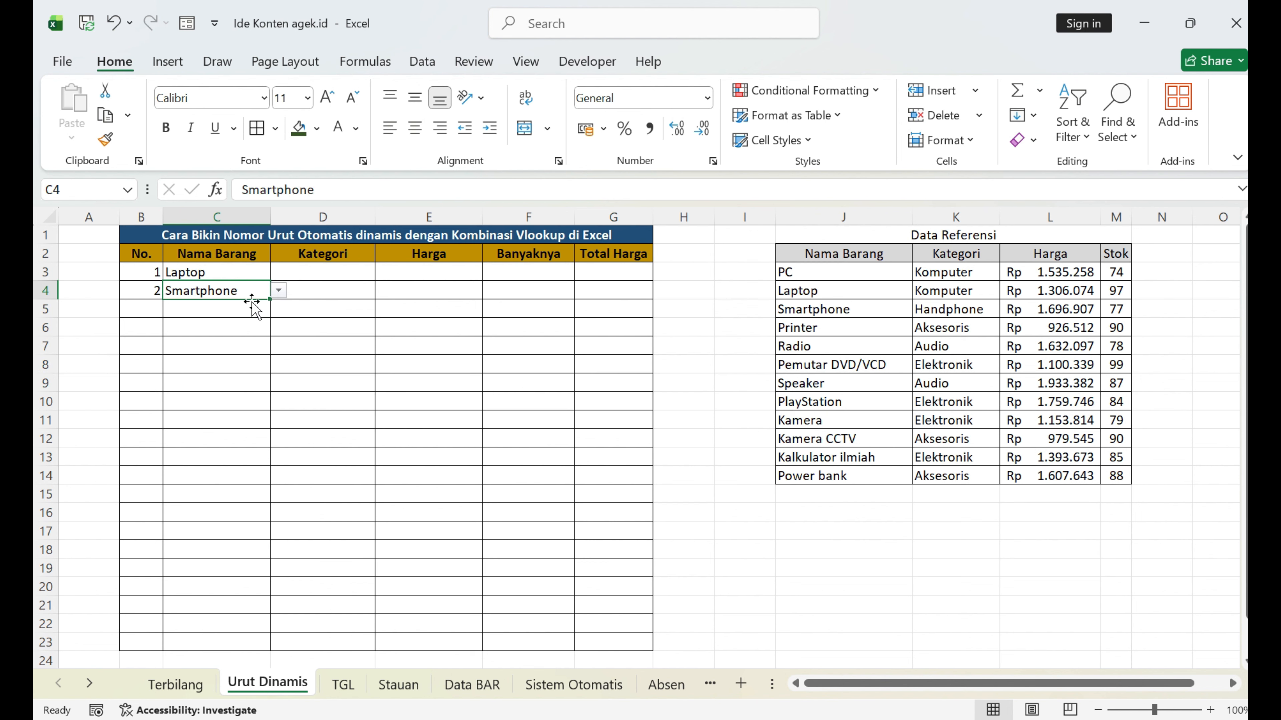
Clear the test items from C4 and C3 in the Nama Barang column.
key("BackSpace")
left_click(223, 272)
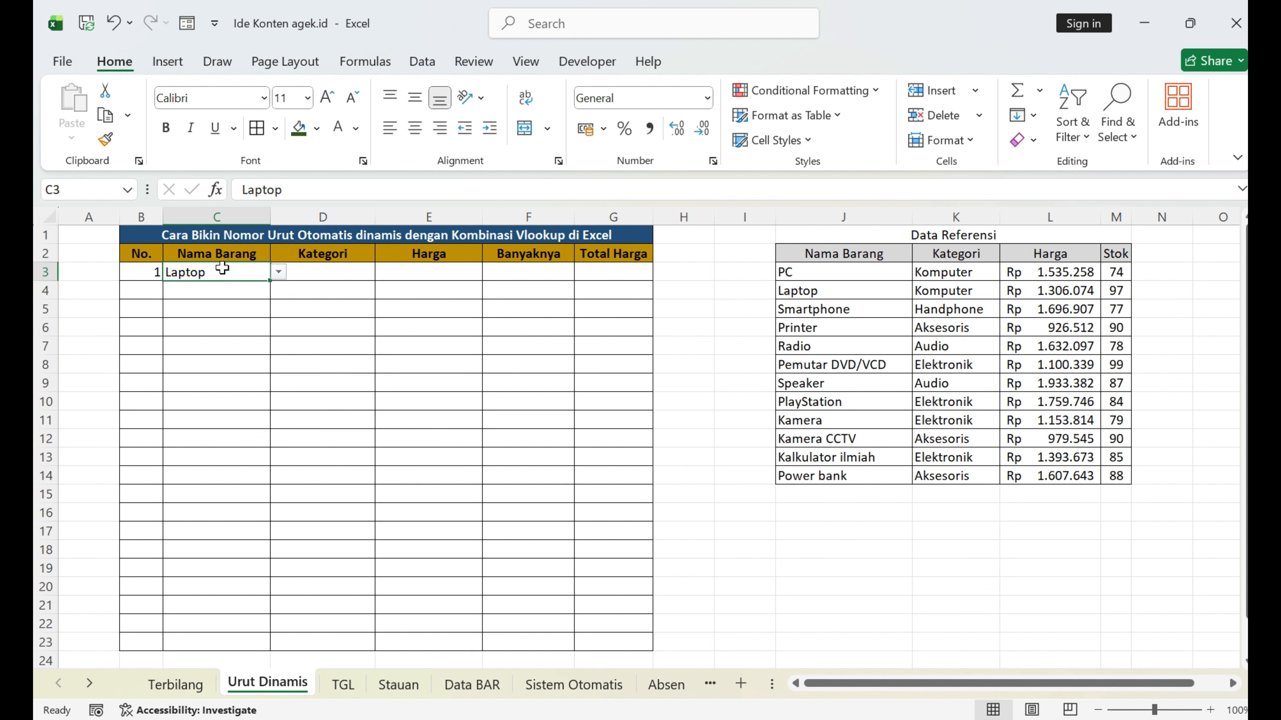
key("BackSpace")
Choose PC from the dropdown list in C3 as the first item.
left_click(252, 277)
left_click(278, 272)
left_click(224, 289)
left_click(296, 278)
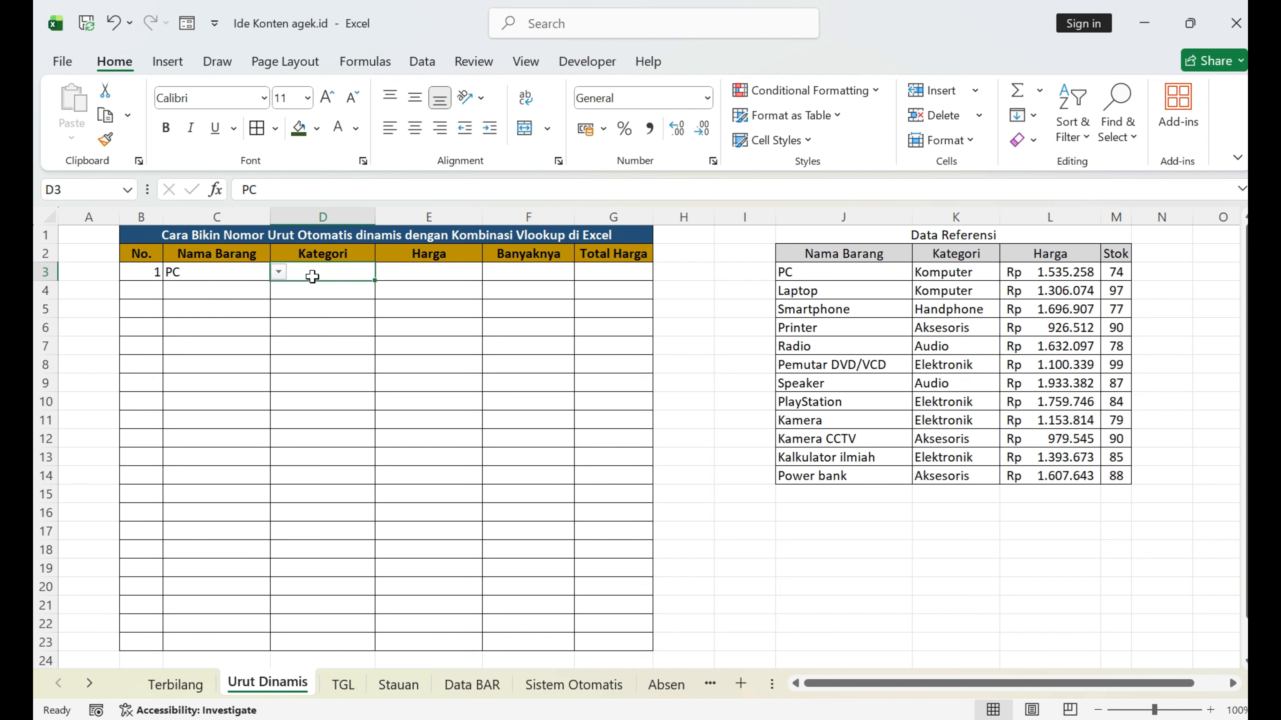
left_click(448, 277)
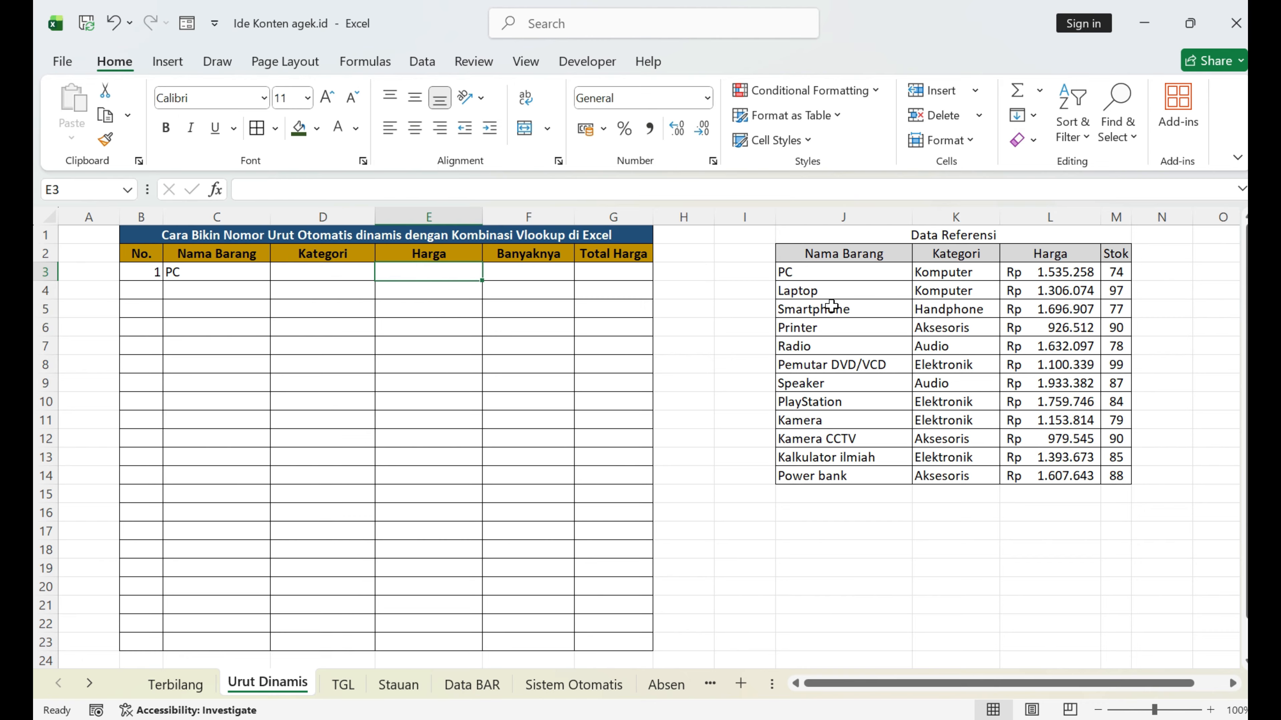
Start a VLOOKUP formula in D3 under Kategori with C3 as the lookup value.
left_click(349, 271)
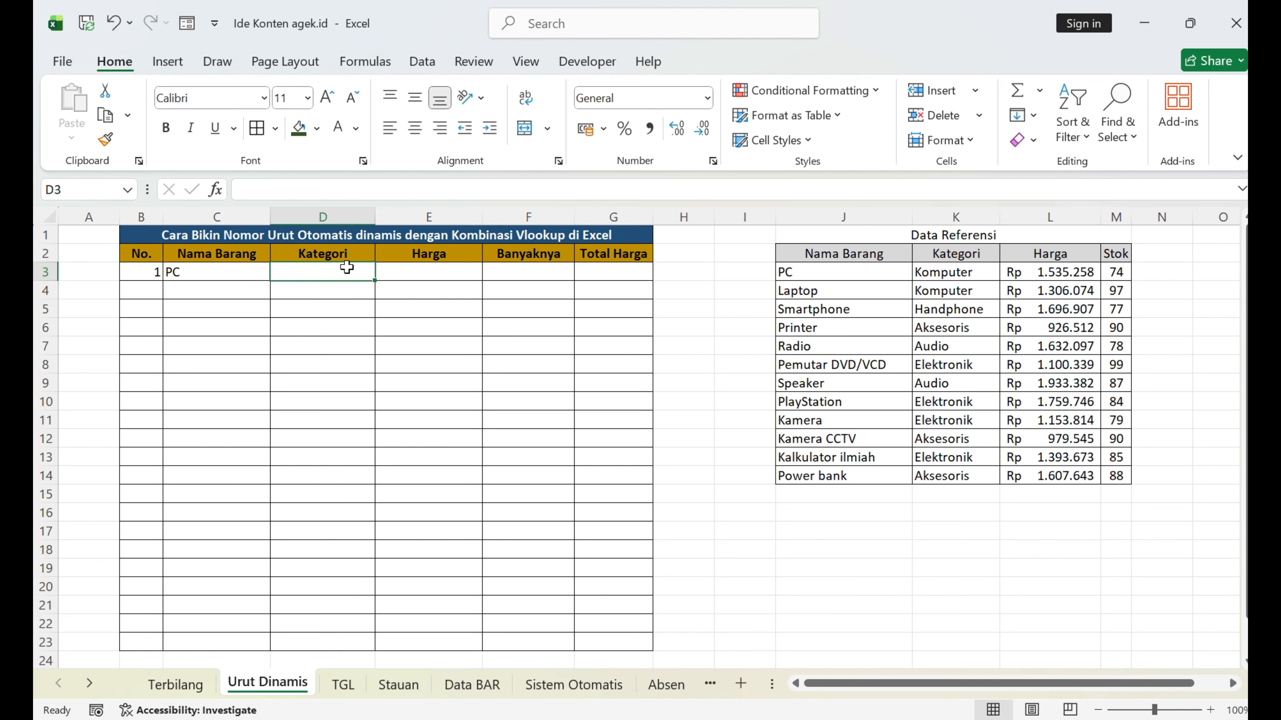
type("=VLO")
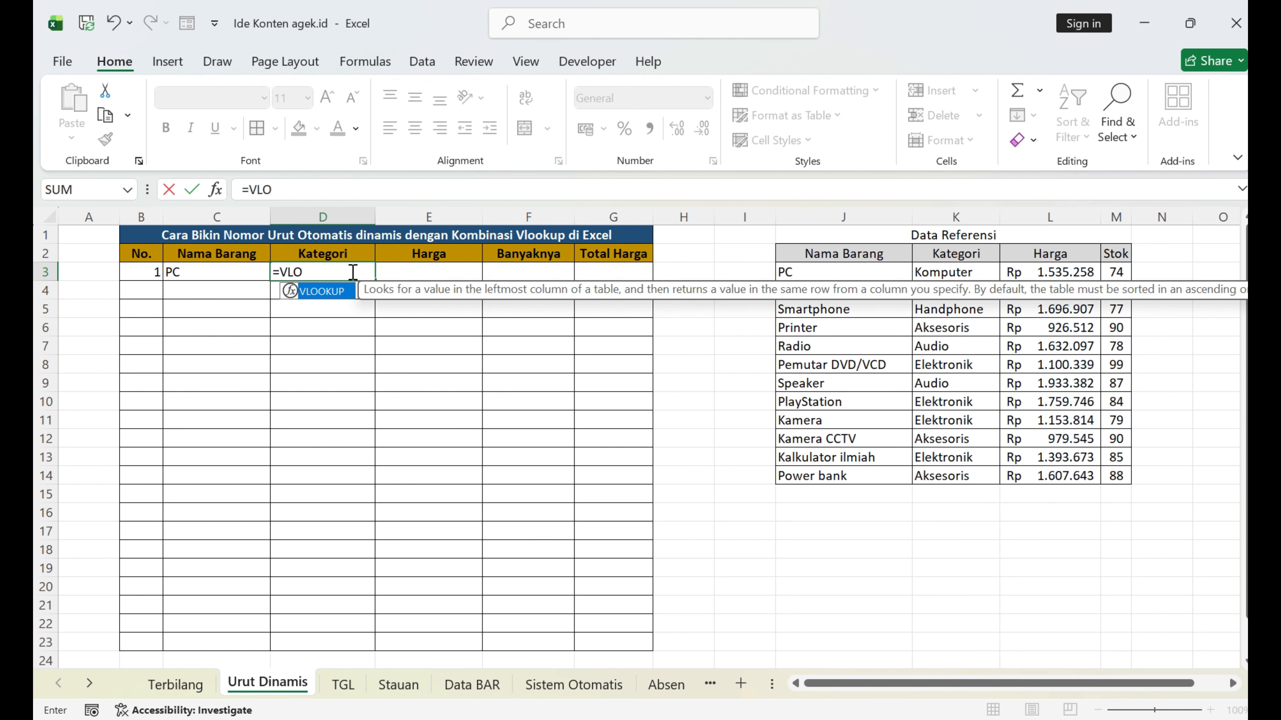
key("Tab")
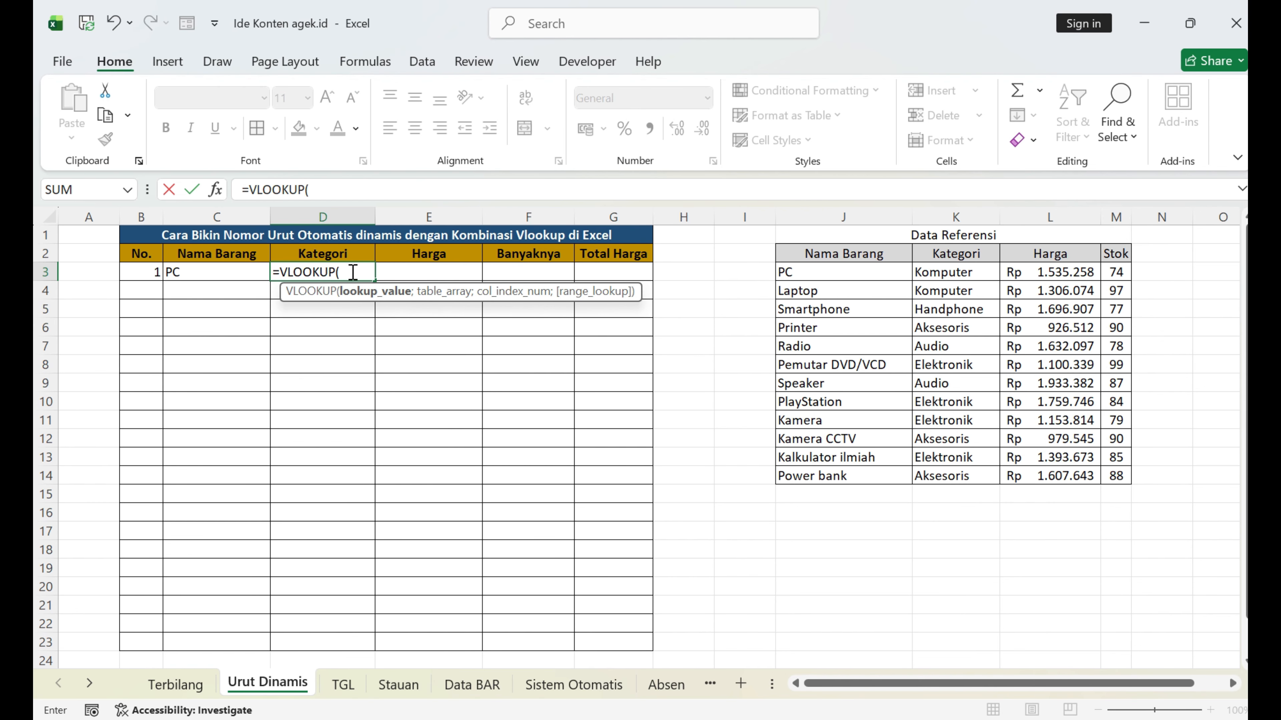
key("Left")
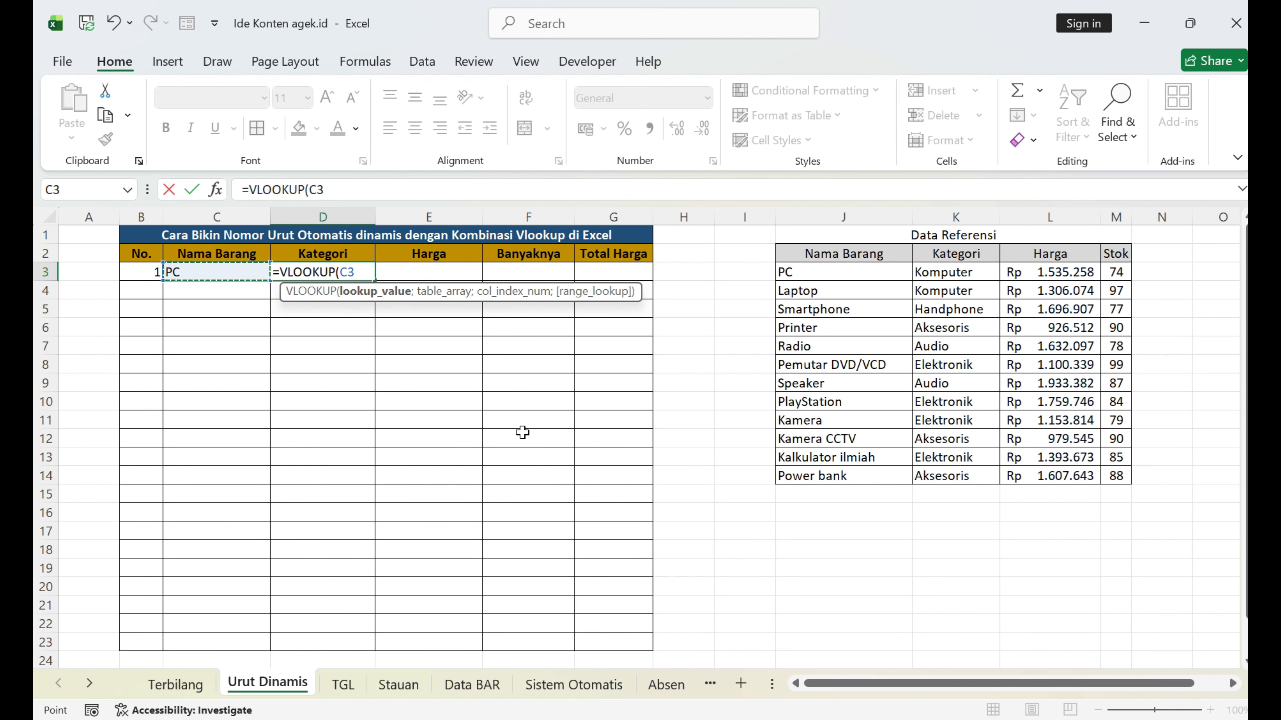
type(";")
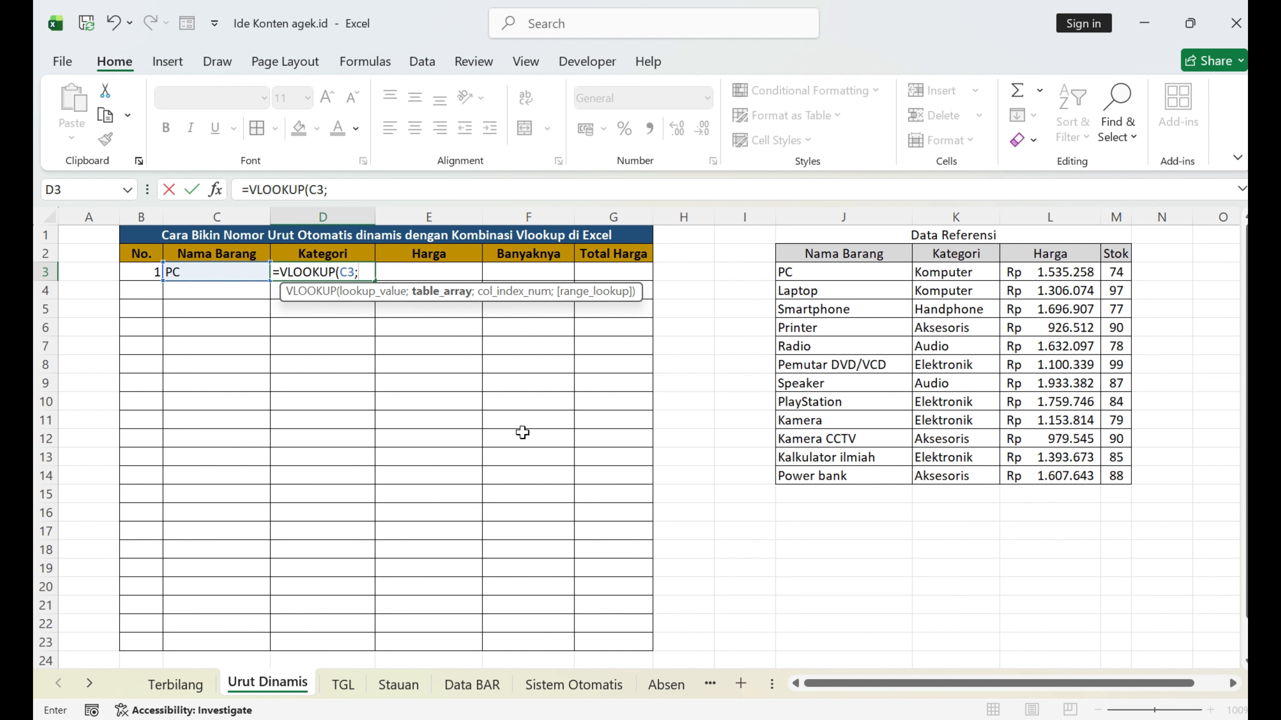
Set the VLOOKUP table array to the reference data J3:M14 as the absolute range $J$3:$M$14.
key("Right")
key("Right")
key("Right")
key("Right")
key("Right")
key("Right")
key("shift+Right")
key("shift+Right")
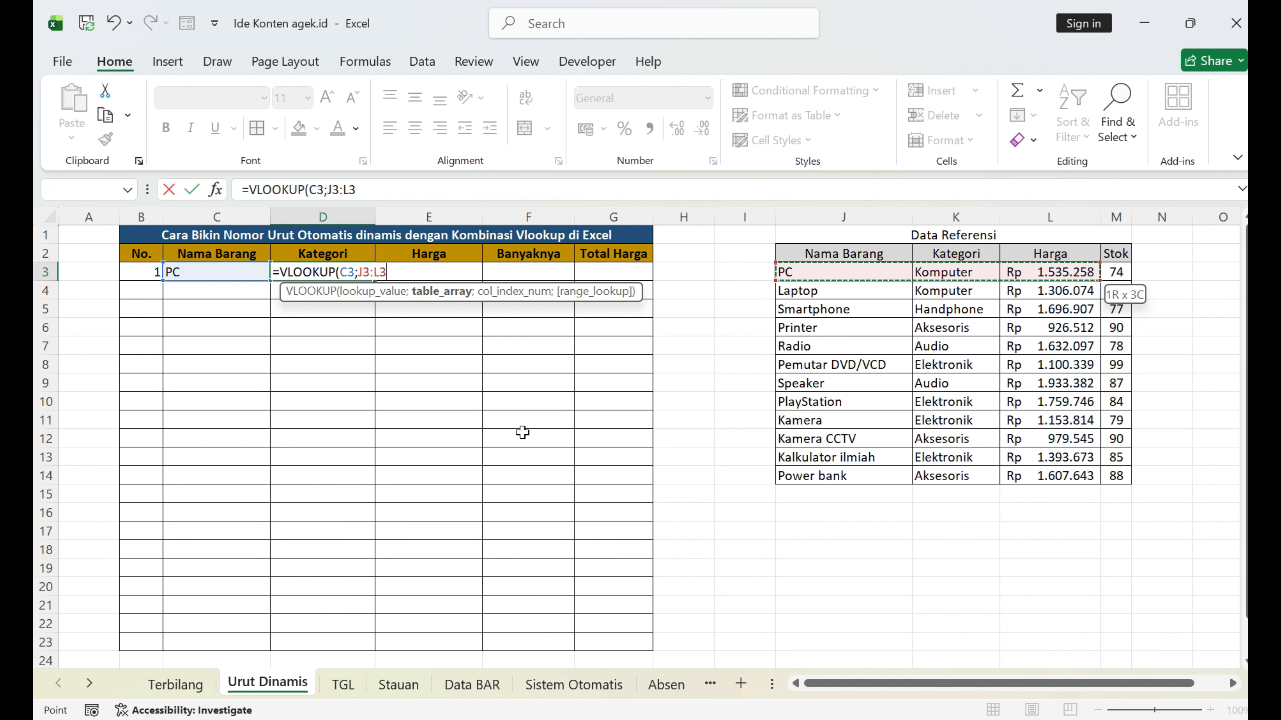
key("shift+Right")
key("ctrl+shift+Down")
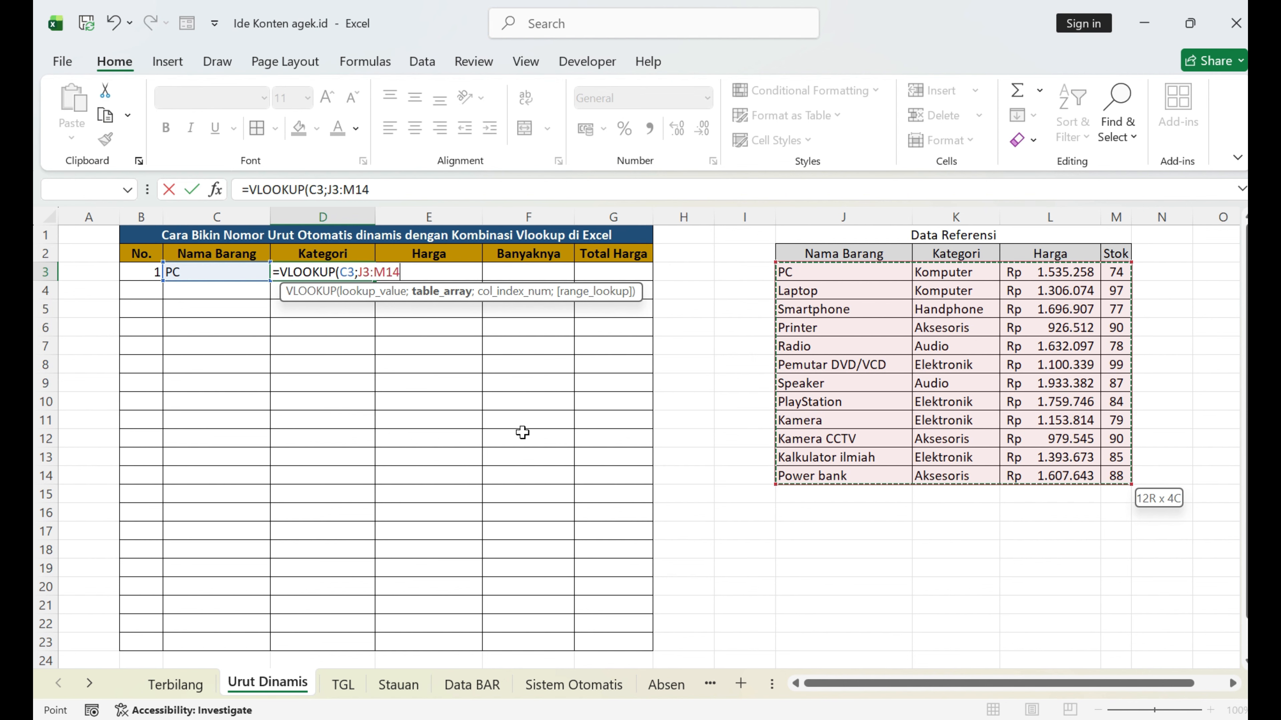
key("F4")
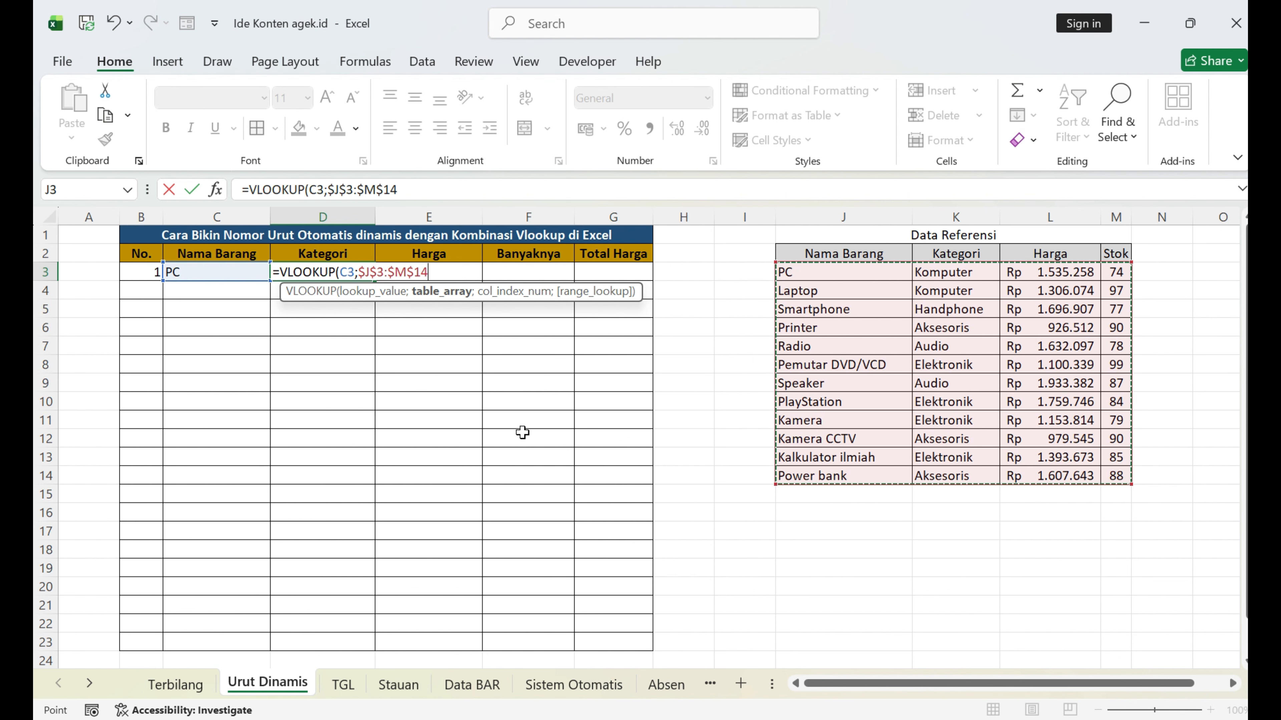
Finish the D3 VLOOKUP with column index array {2\3} and range lookup 0, and enter the formula.
type(";{2\\3")
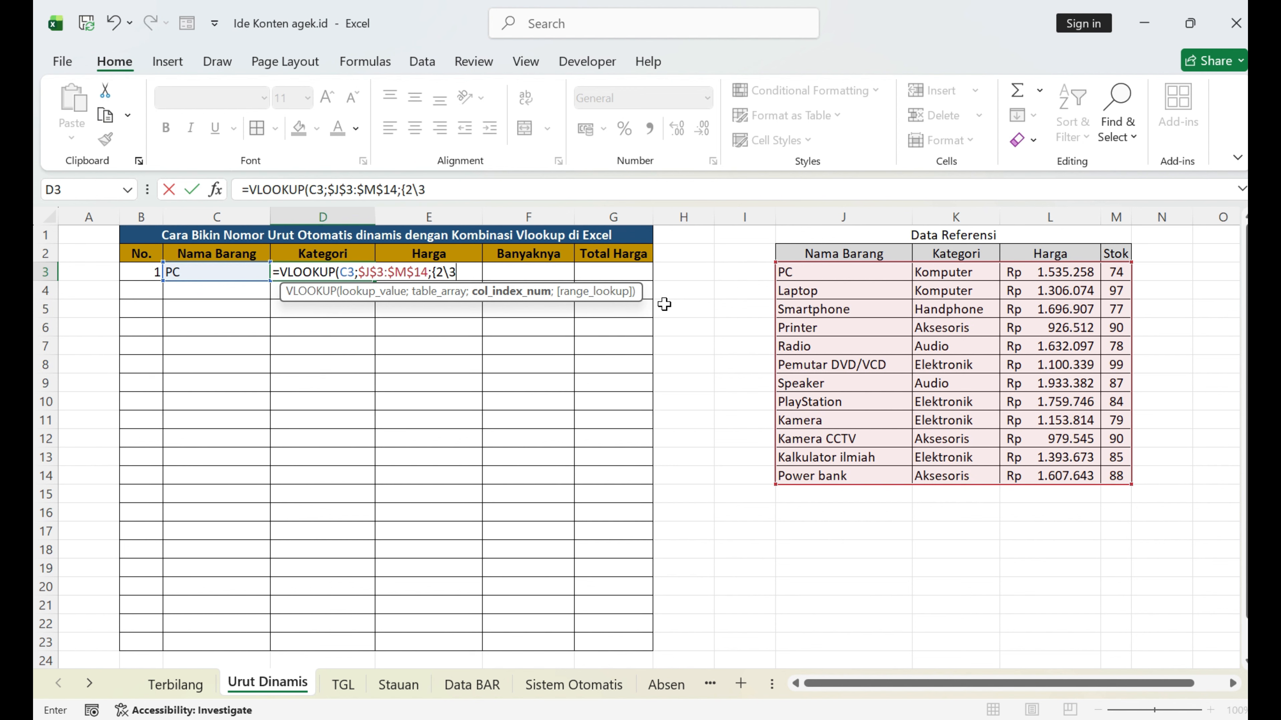
type(";")
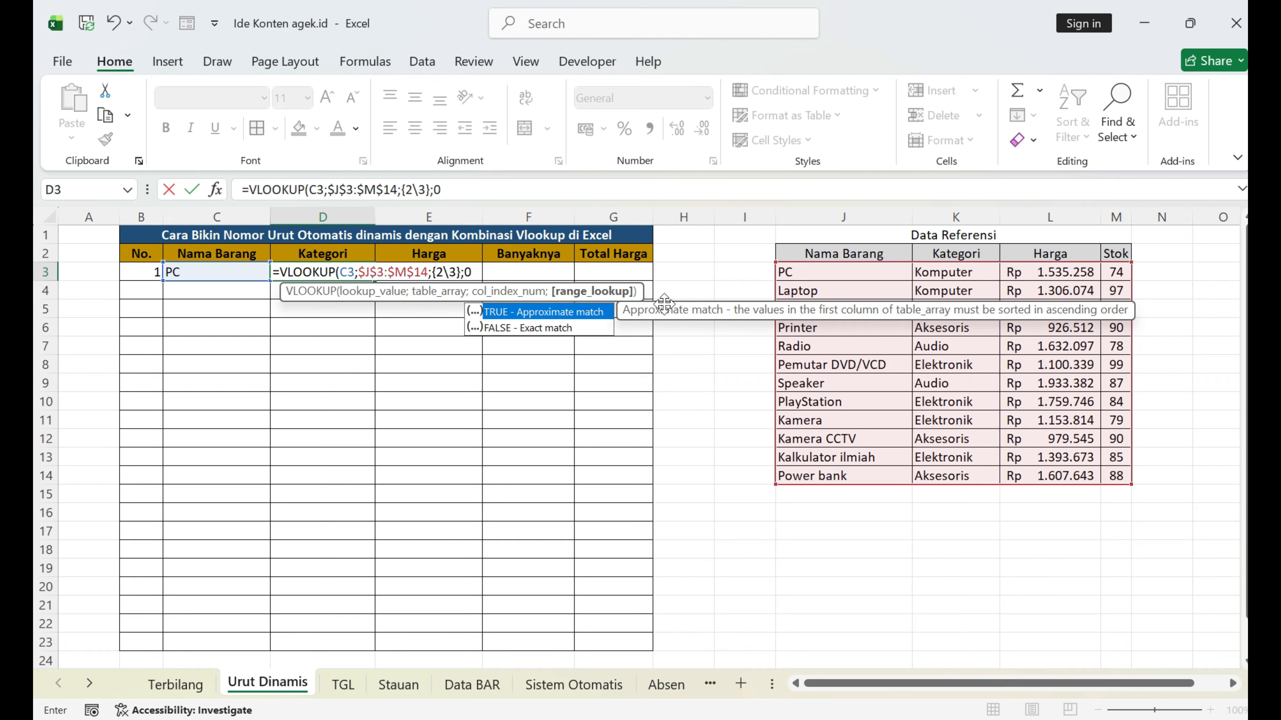
type("0")
key("Return")
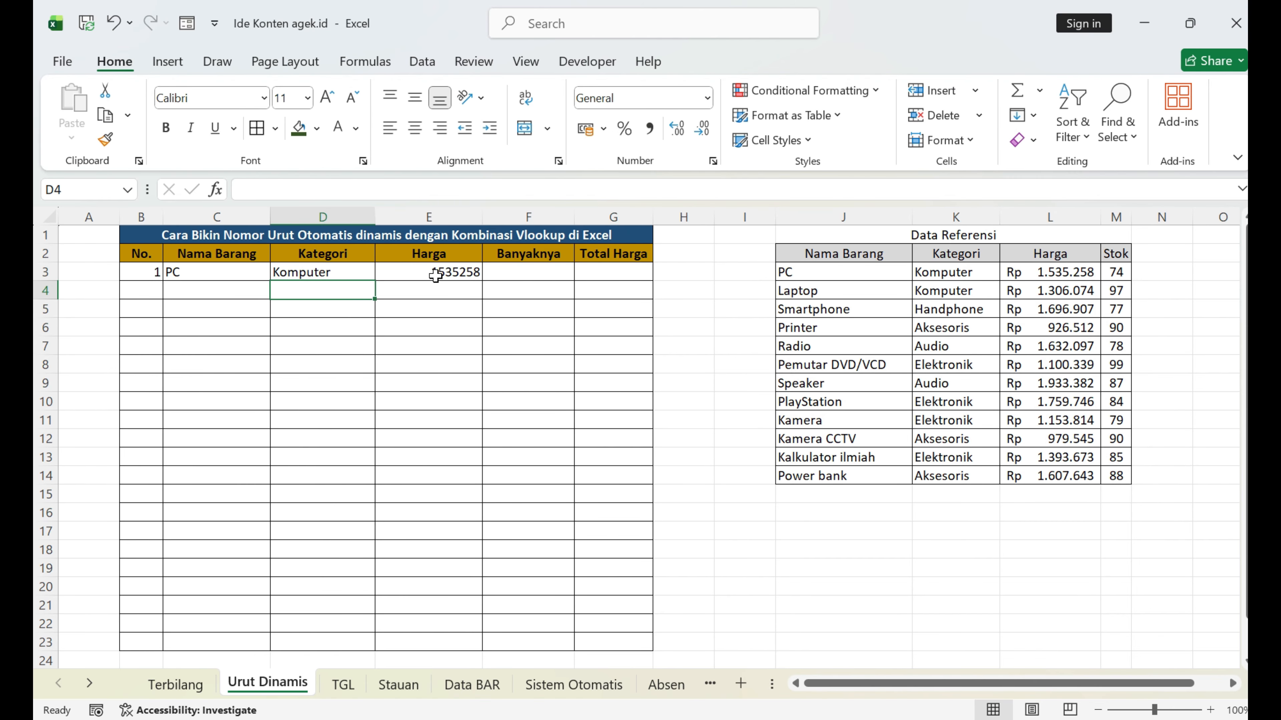
Enter 5 as the quantity in F3 of the Banyaknya column.
left_click(539, 272)
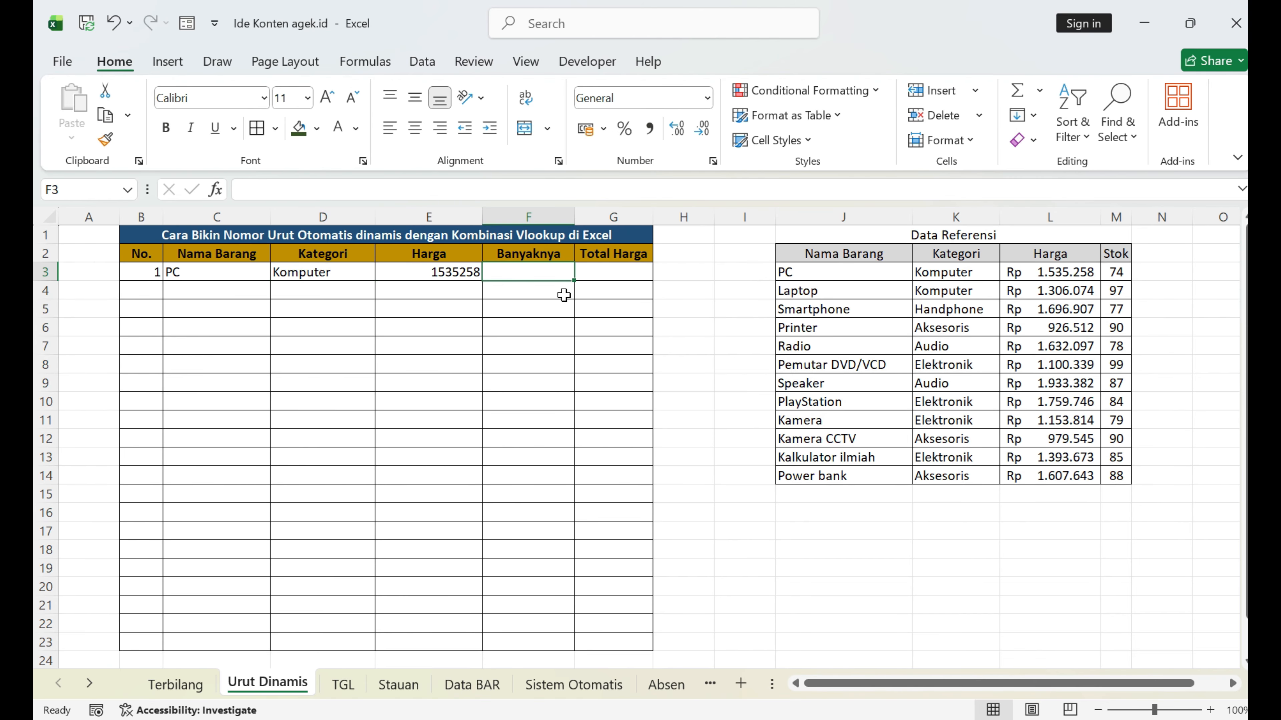
type("5")
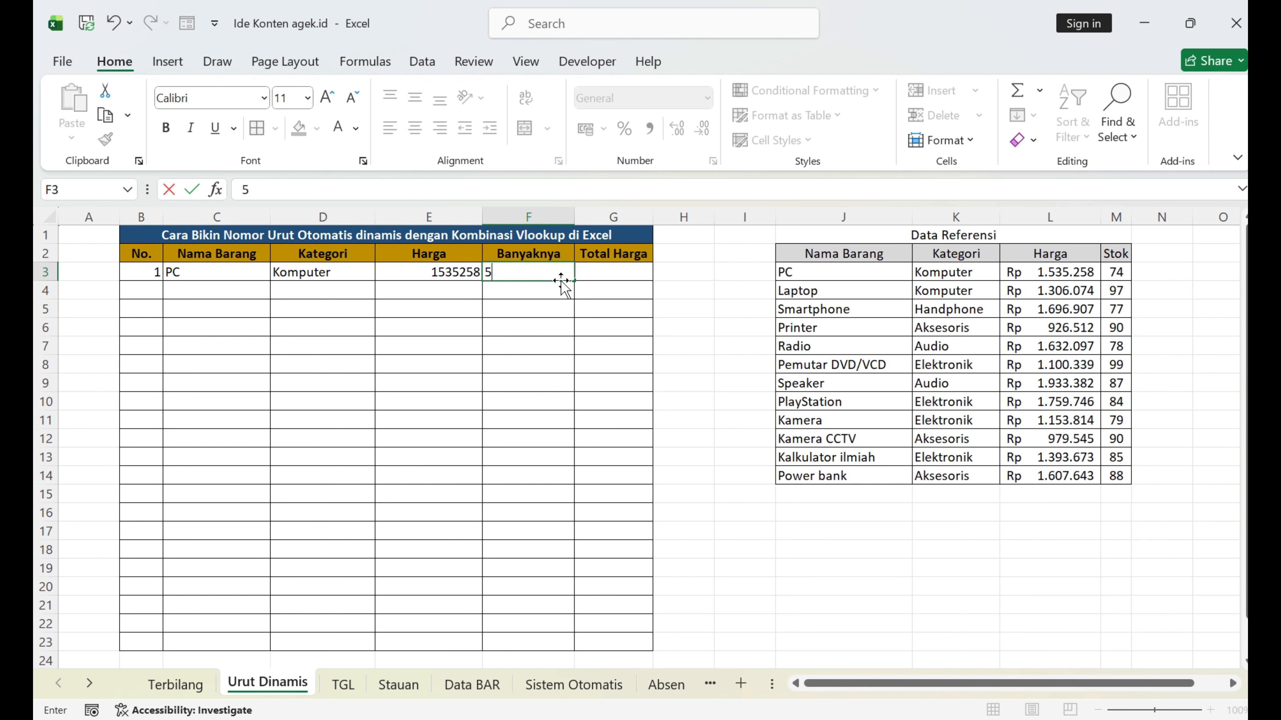
key("Return")
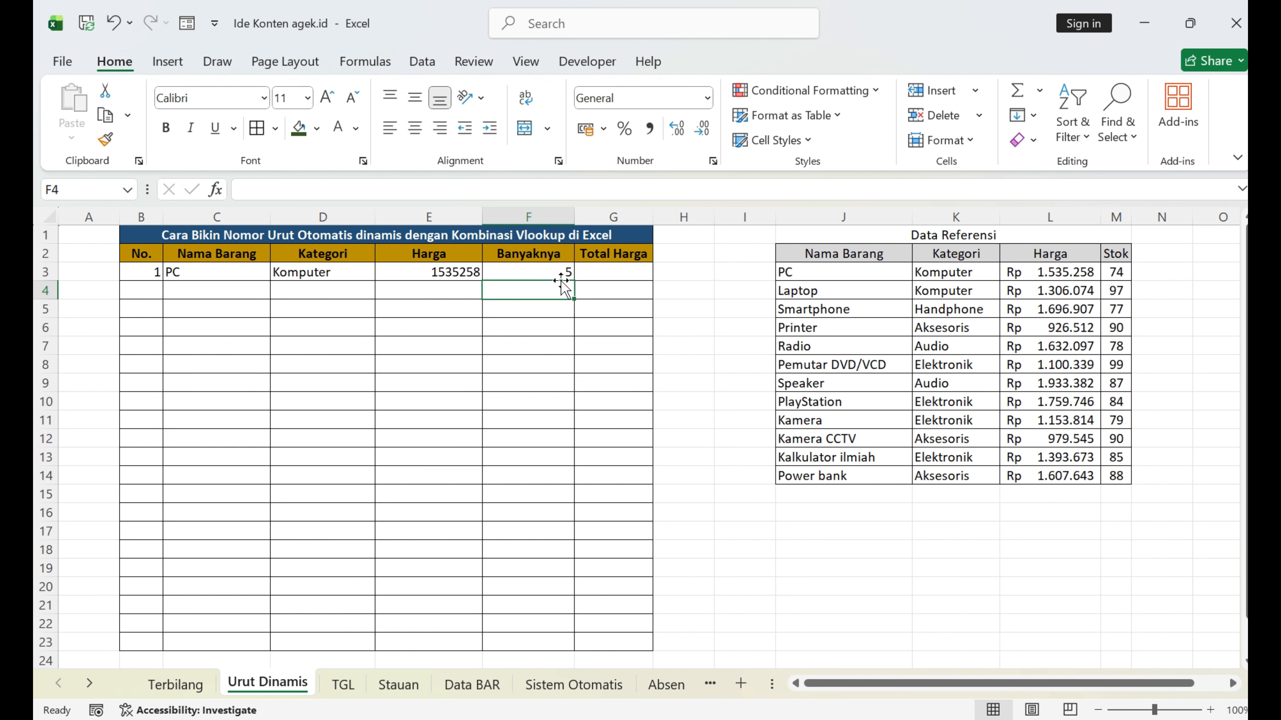
Enter the formula =E3*F3 in G3 to calculate Total Harga.
left_click(599, 274)
type("=")
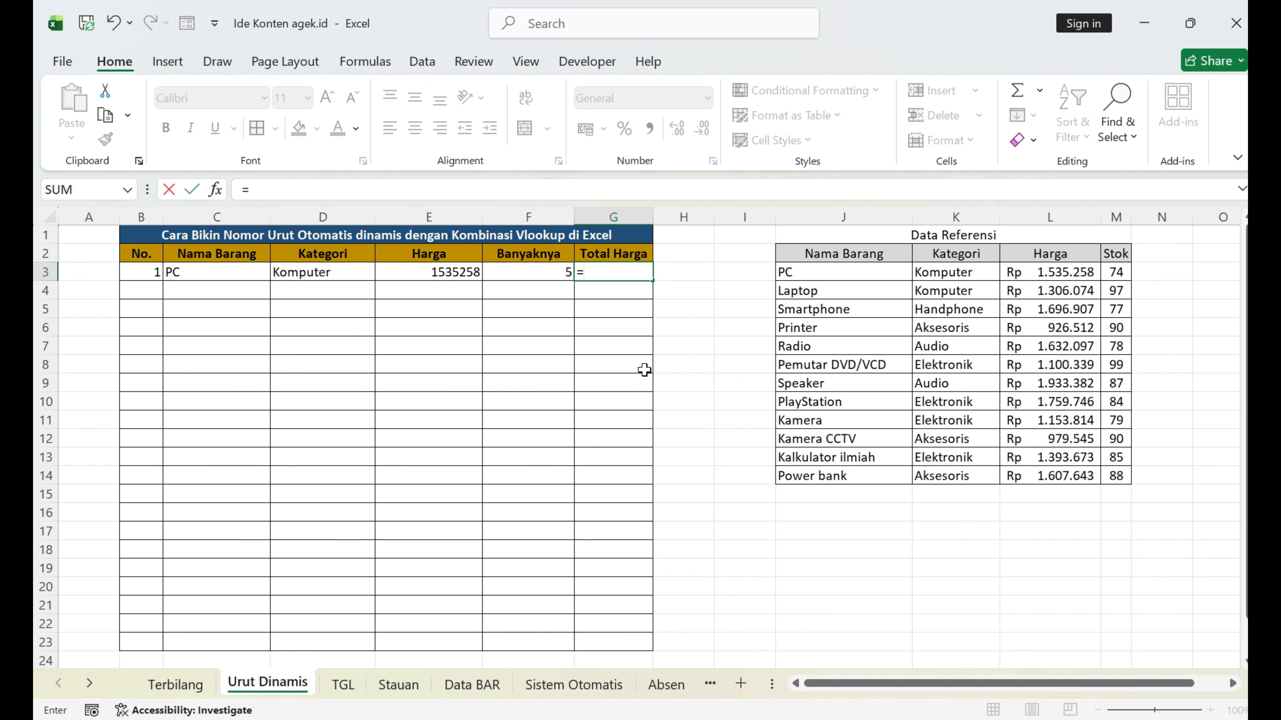
key("Left")
key("Left")
type("&")
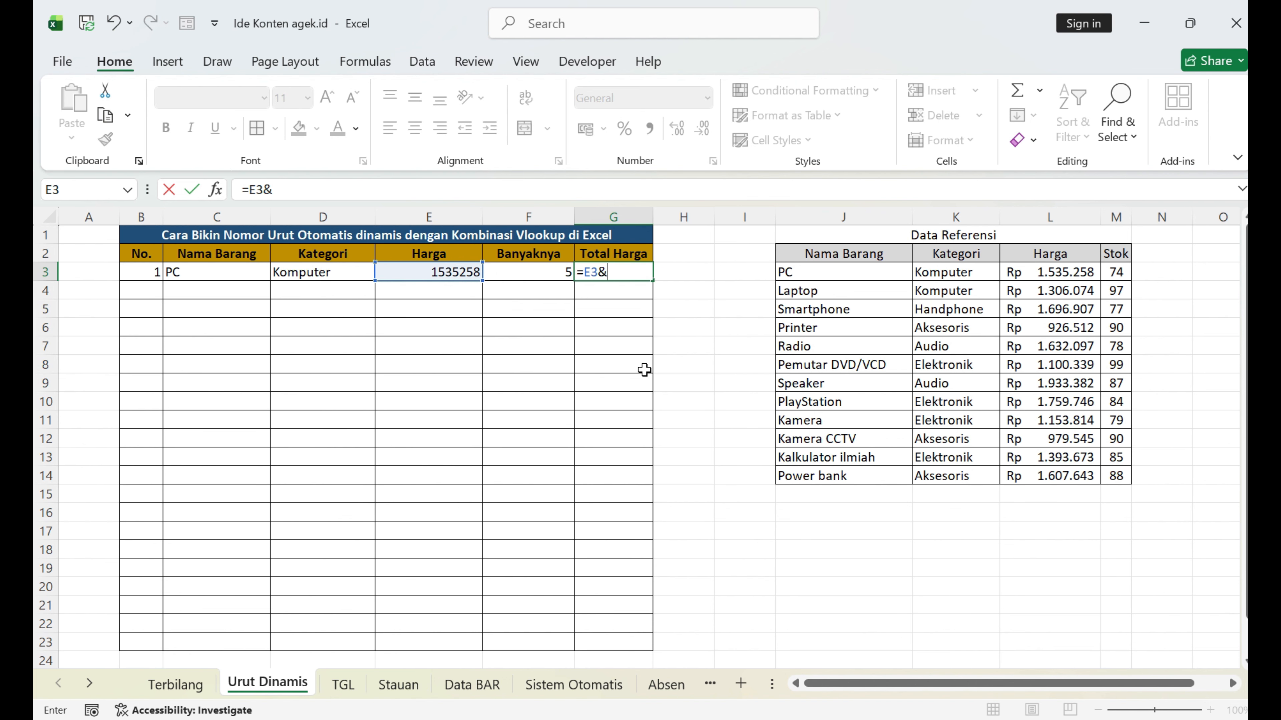
key("Left")
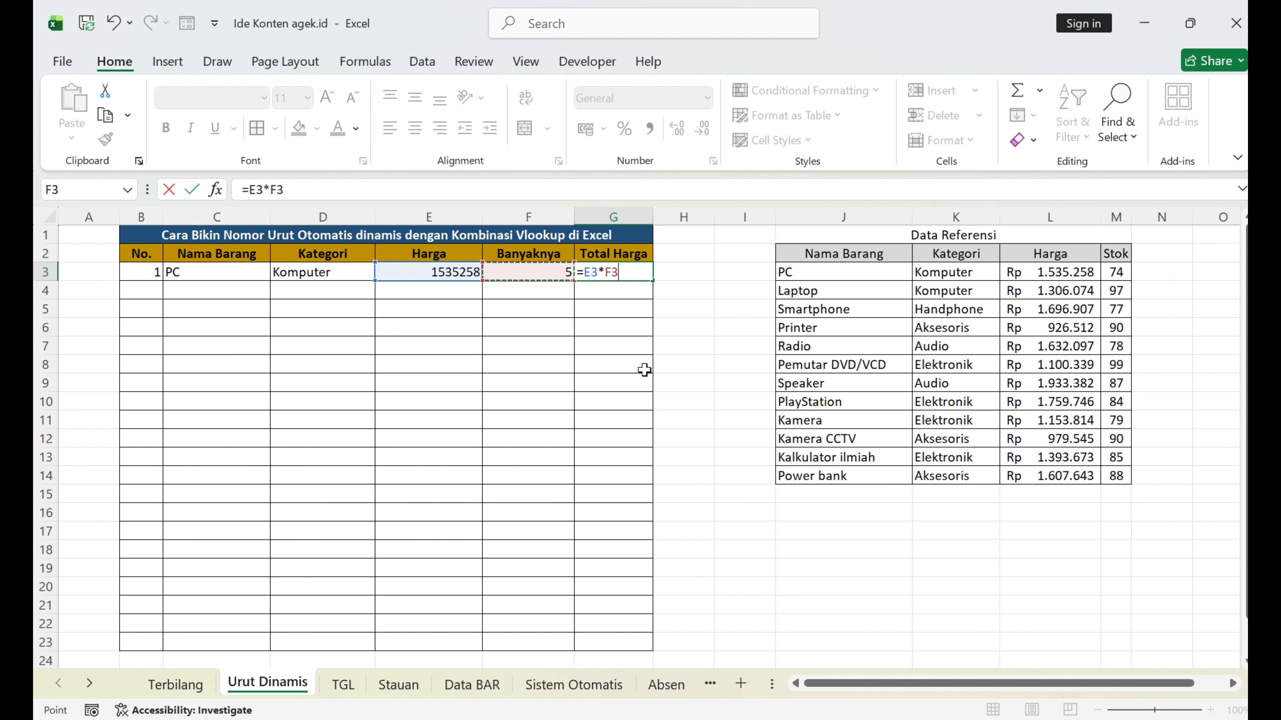
key("Return")
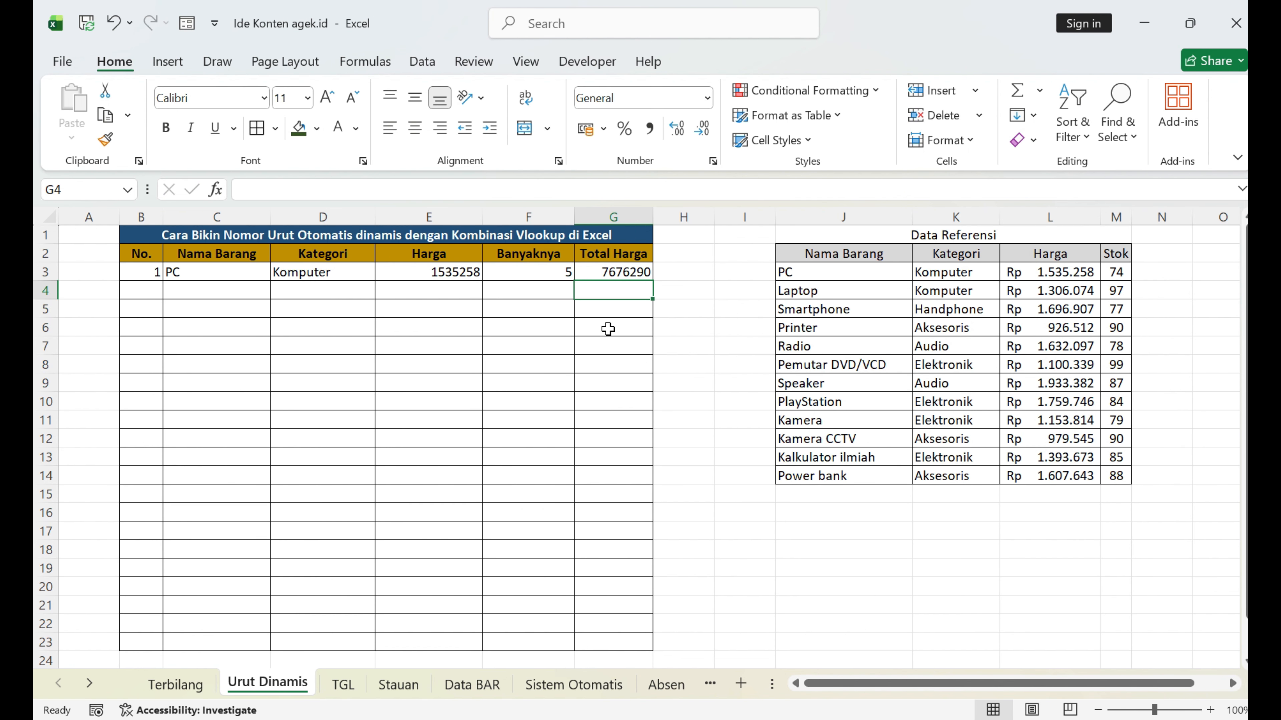
Format the Harga and Total Harga columns, E and G, as Accounting with no decimal places.
left_click(435, 217)
left_click(587, 217, "ctrl")
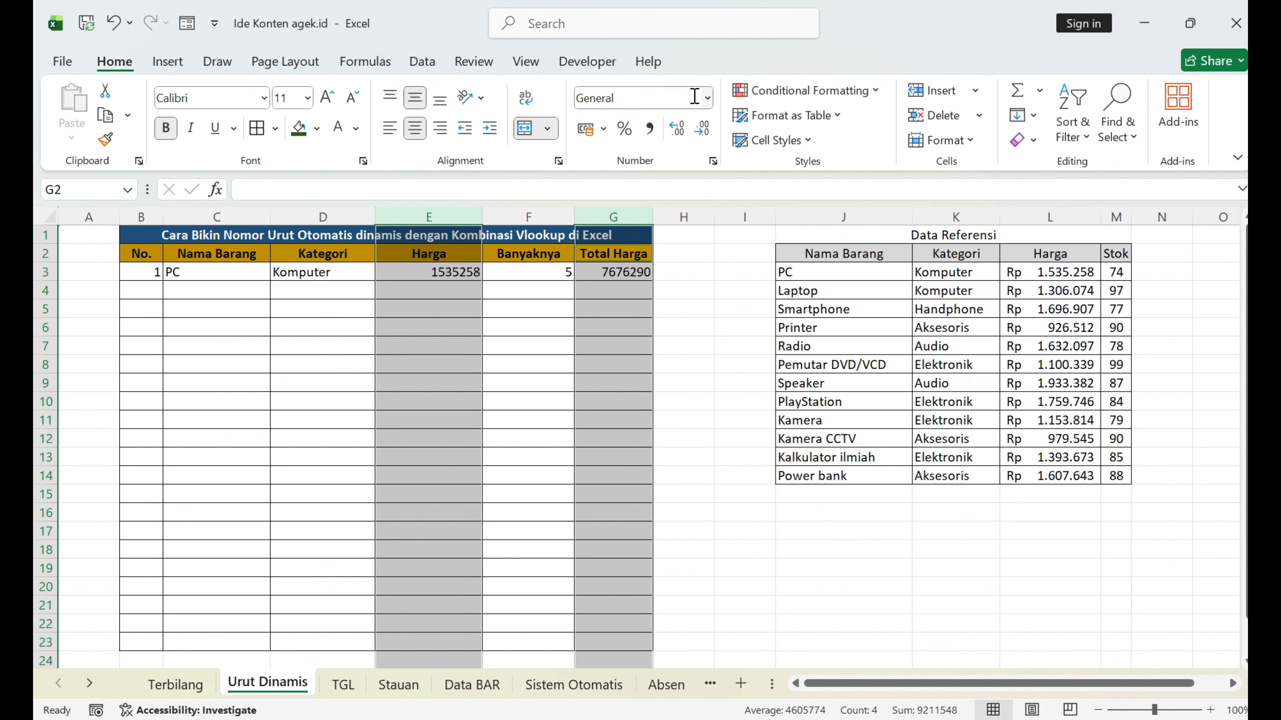
left_click(707, 101)
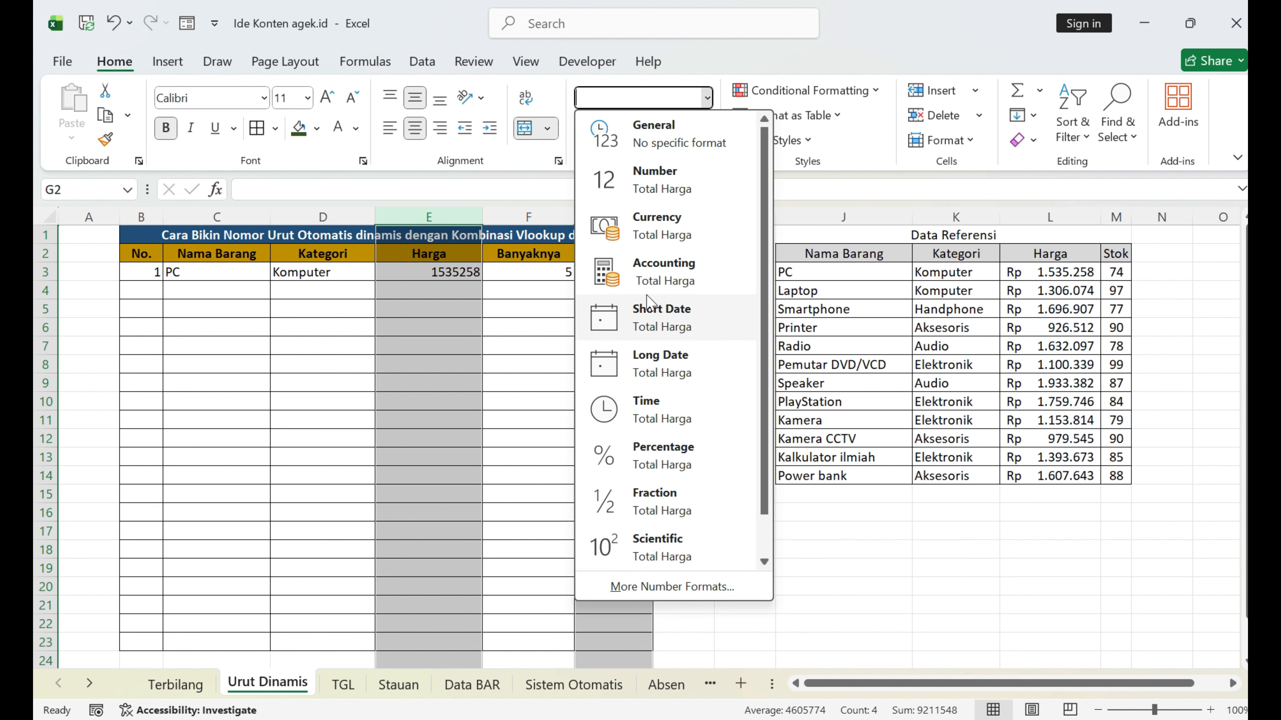
left_click(665, 282)
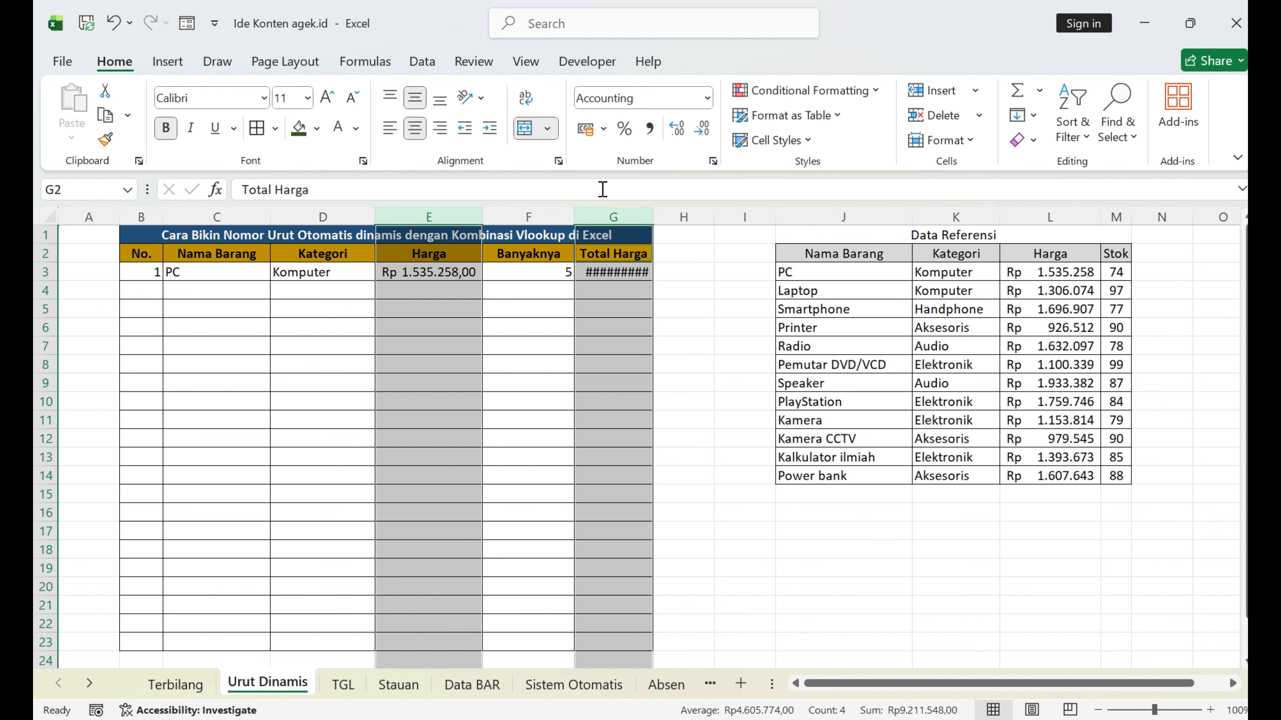
left_click(701, 128)
left_click(701, 128)
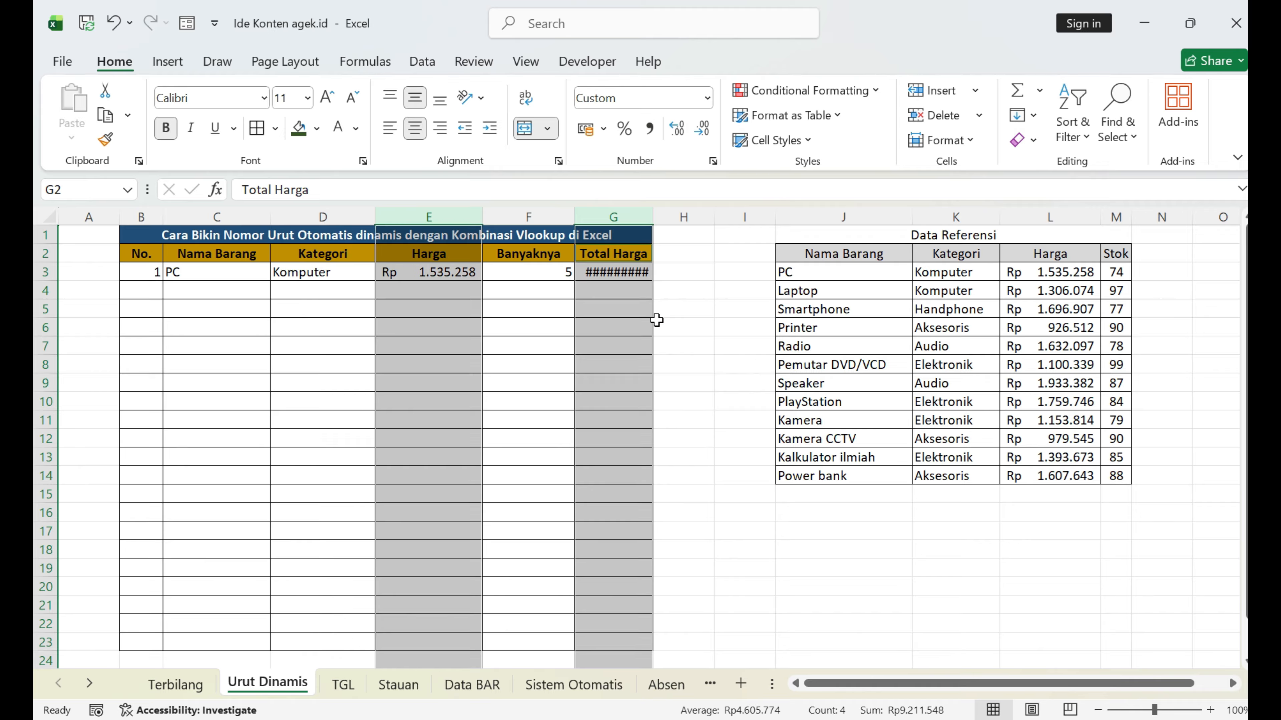
Widen column G so the Total Harga amounts fit.
left_click(656, 309)
left_click(632, 213)
left_click_drag(653, 215, 685, 214)
left_click(706, 308)
left_click(500, 290)
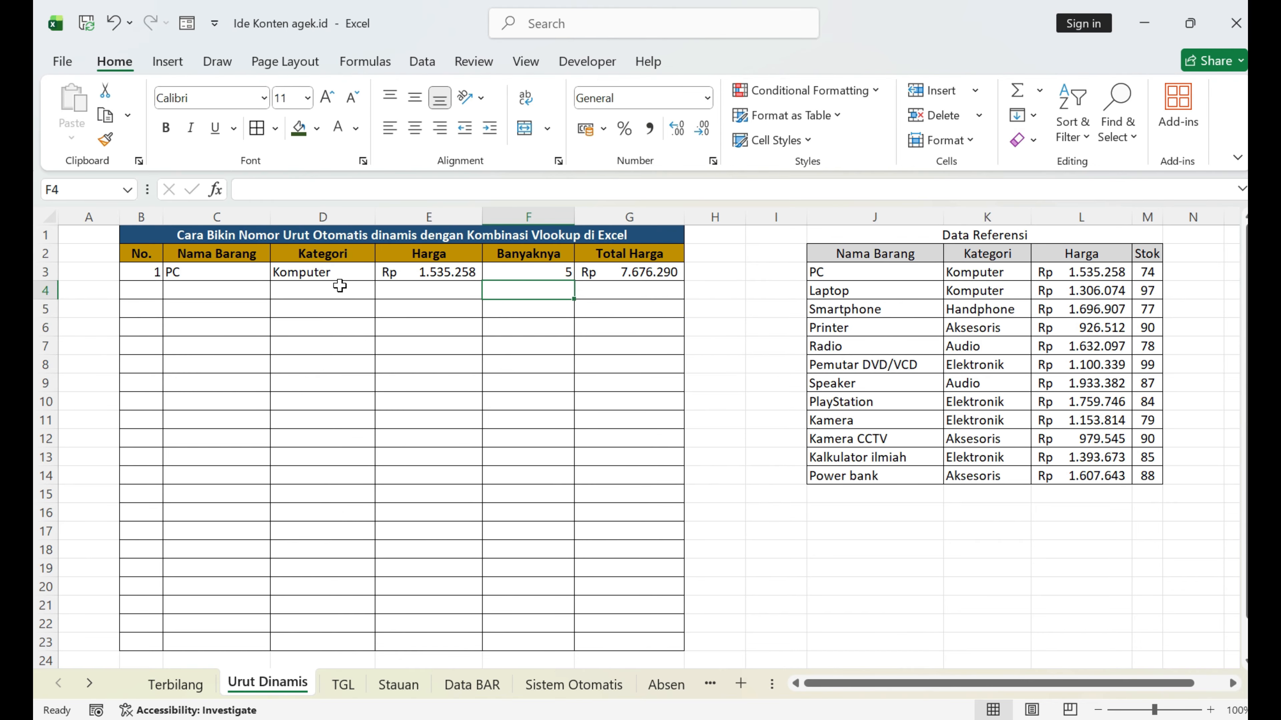
Fill the VLOOKUP formula from D3 down the Kategori column to D23.
left_click(454, 270)
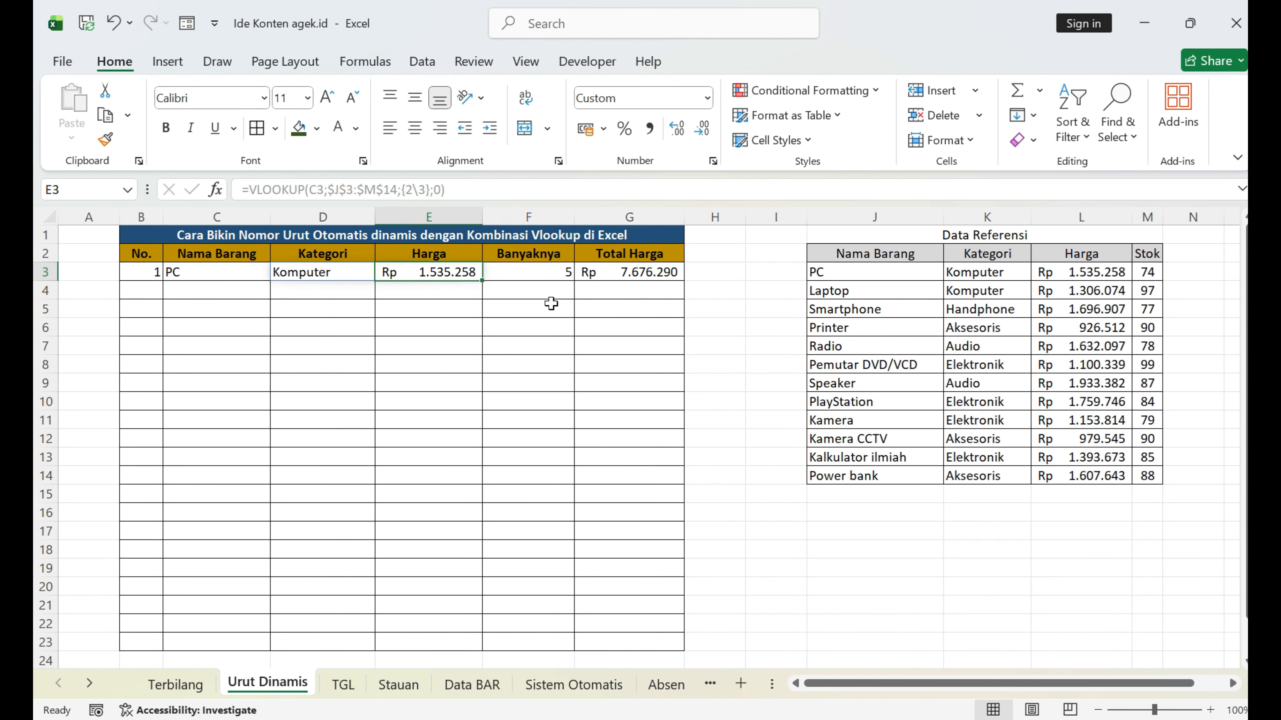
left_click(370, 274)
left_click_drag(374, 281, 316, 583)
scroll(314, 474, "up", 1)
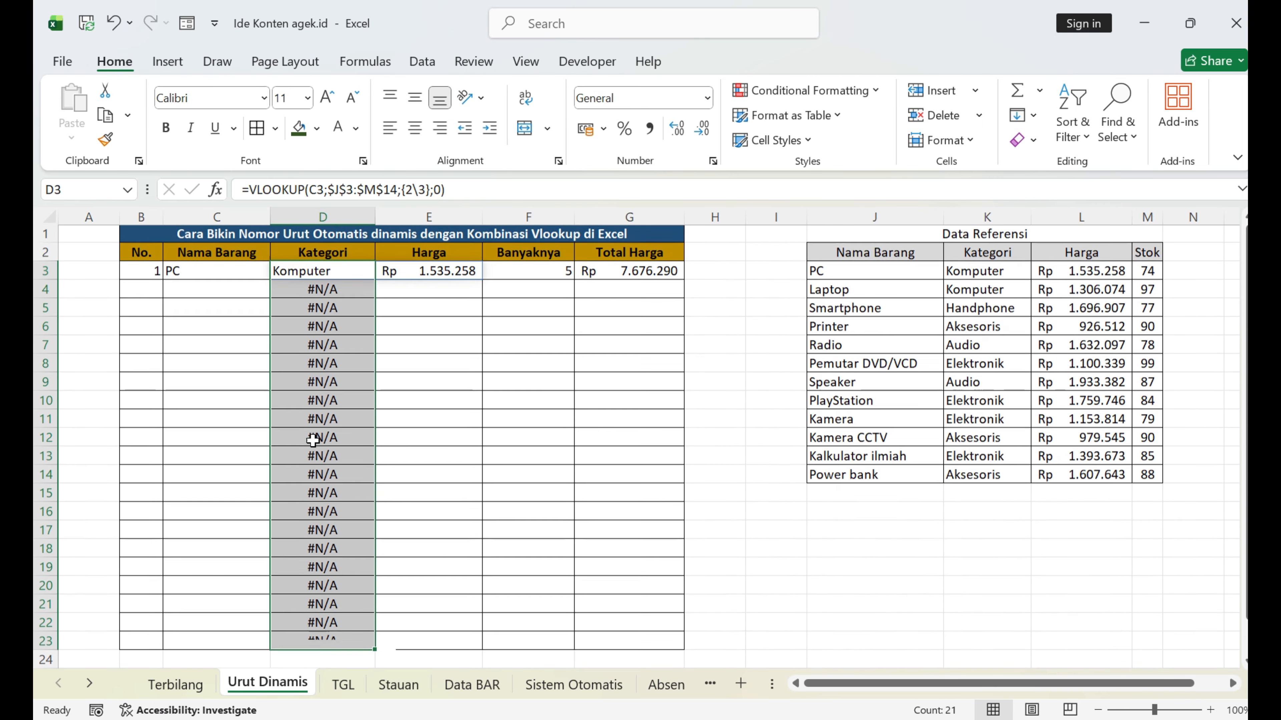
Choose Smartphone from the item dropdown in C4 and clear the Banyaknya quantity in F3.
left_click(347, 291)
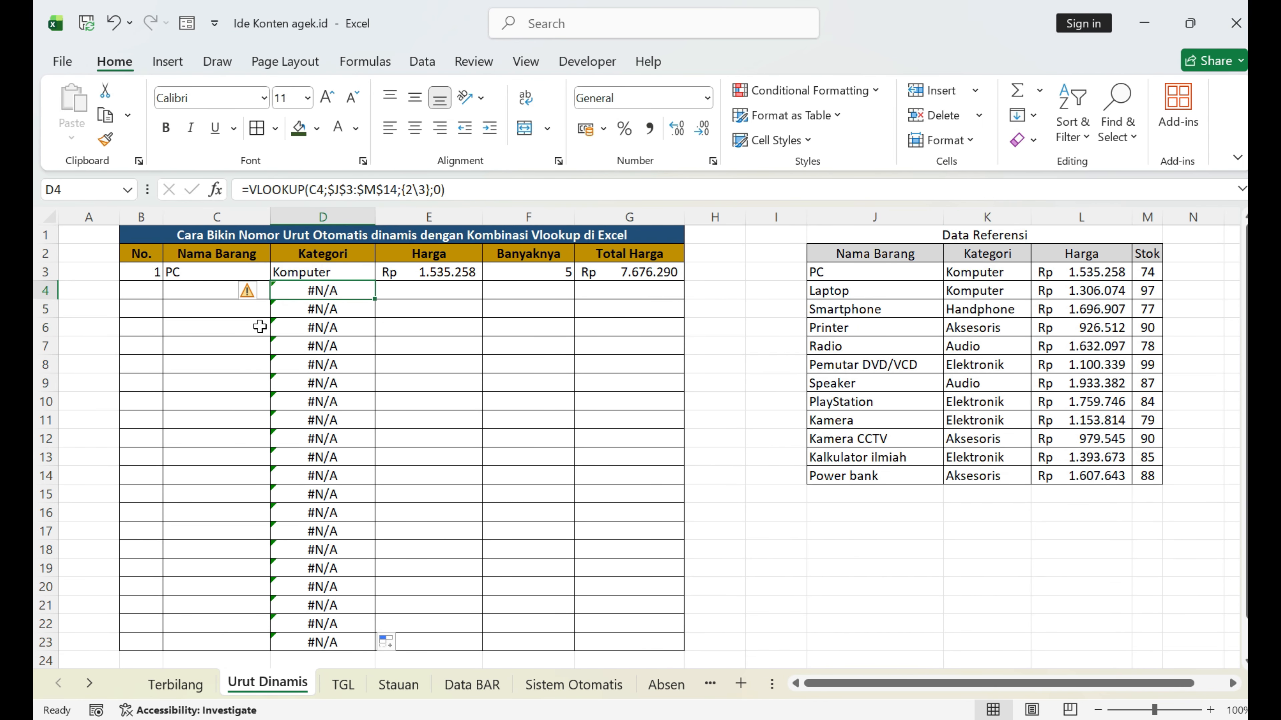
left_click(208, 291)
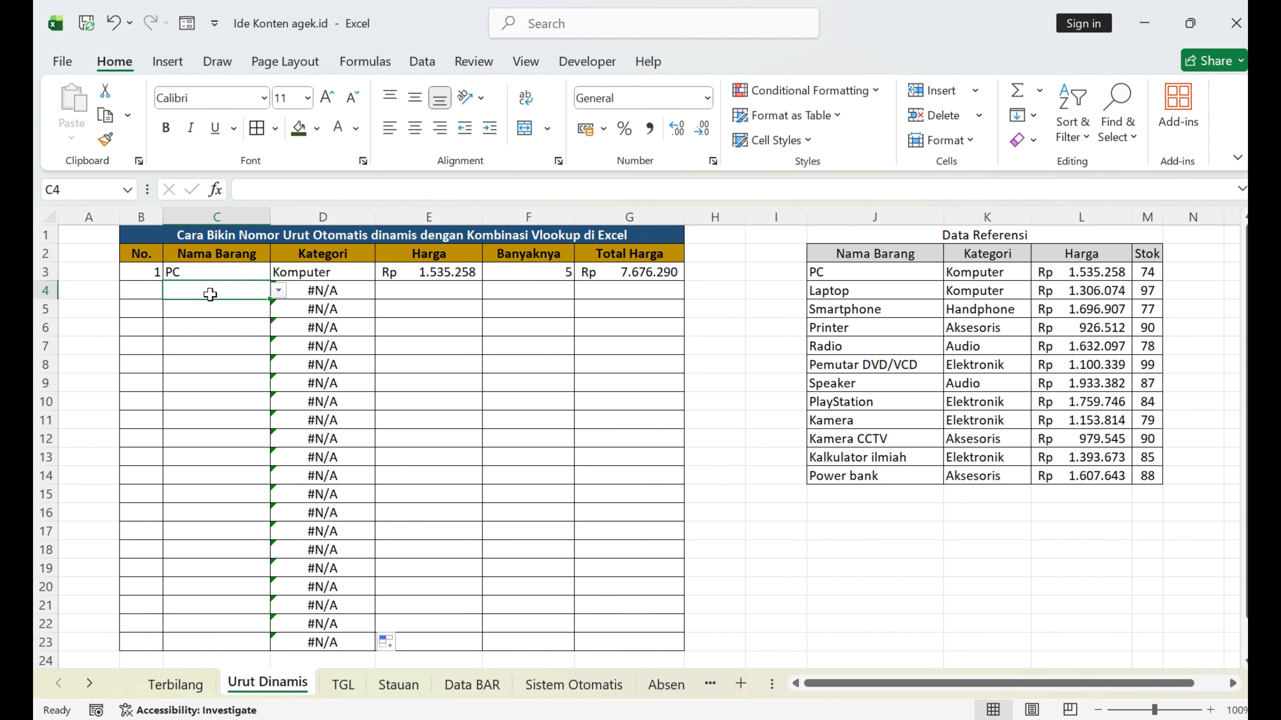
left_click(279, 291)
left_click(232, 335)
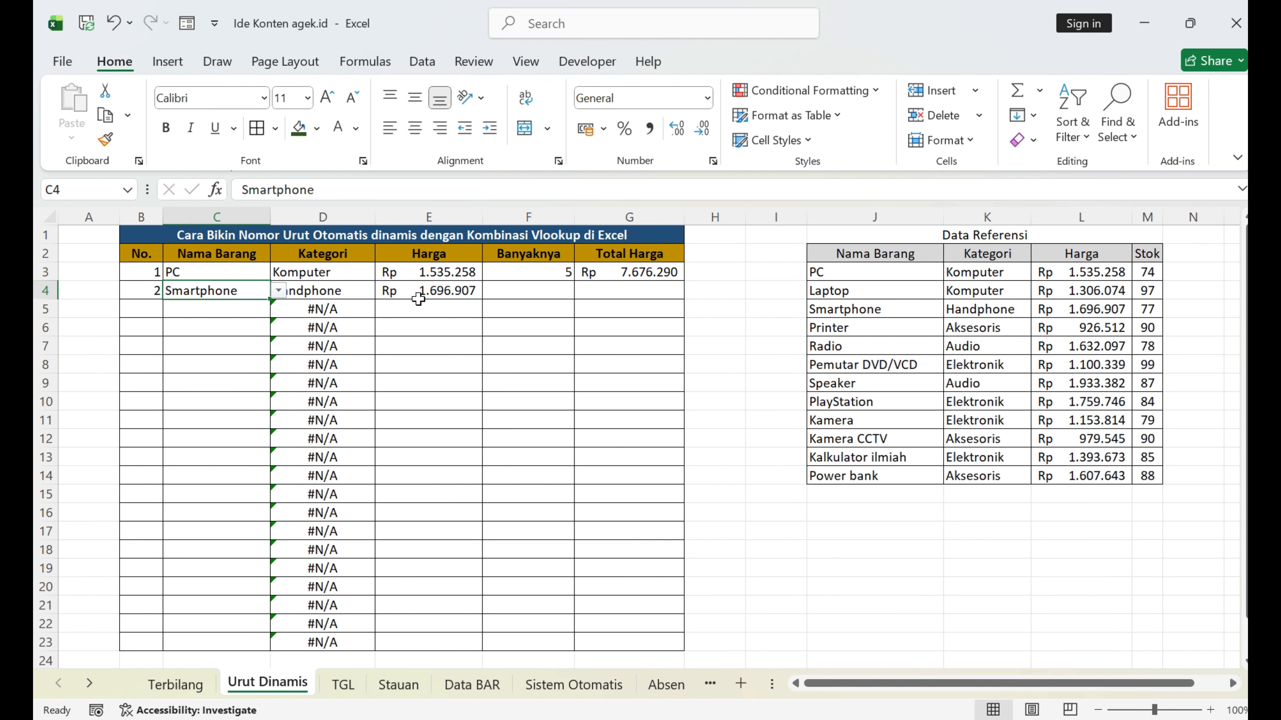
left_click(555, 275)
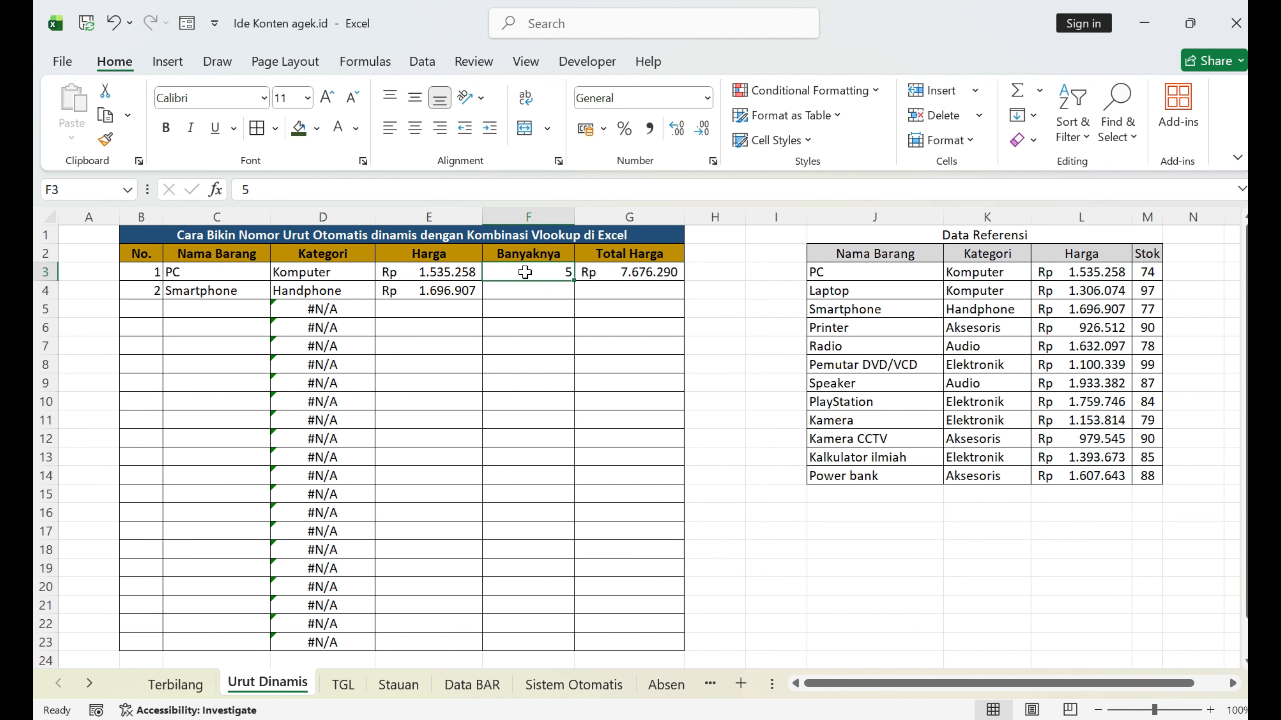
key("Delete")
Wrap the VLOOKUP in D4 with IFERROR so it reads =IFERROR(VLOOKUP(C4;$J$3:$M$14;{2\3};0);"").
left_click(311, 289)
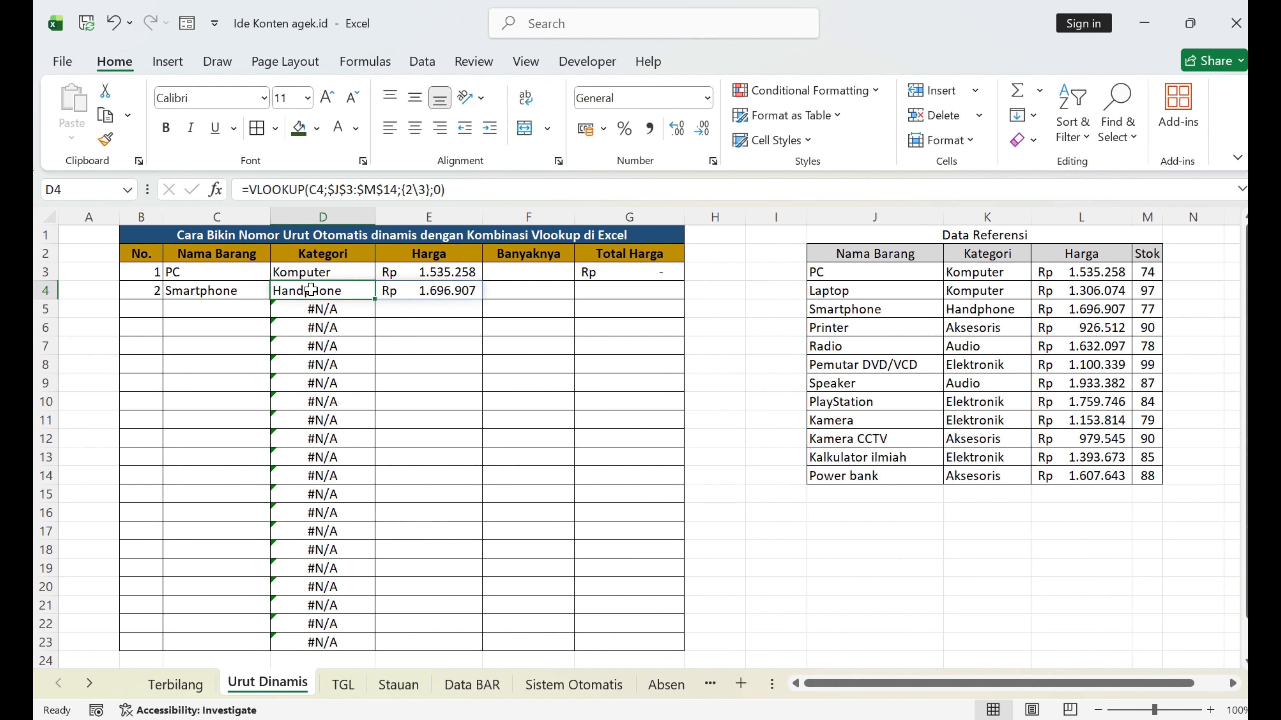
left_click(249, 189)
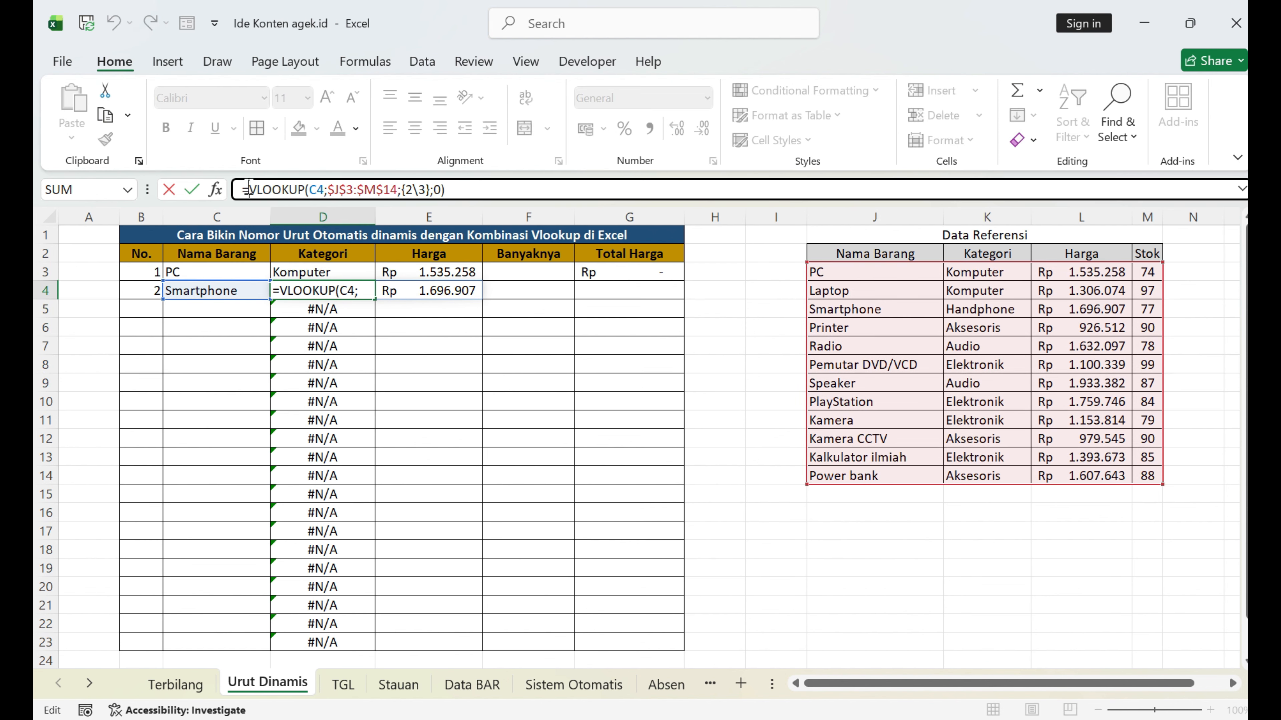
type("IFERROR(")
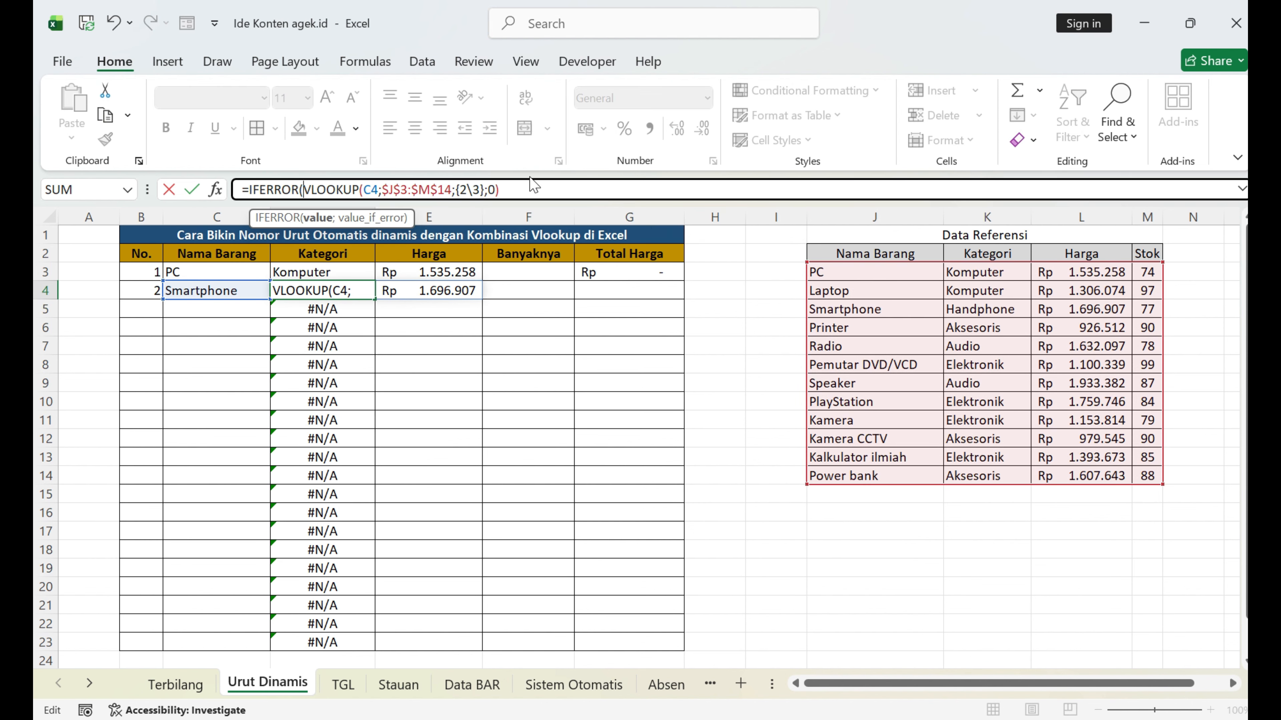
left_click(513, 191)
type(";\"")
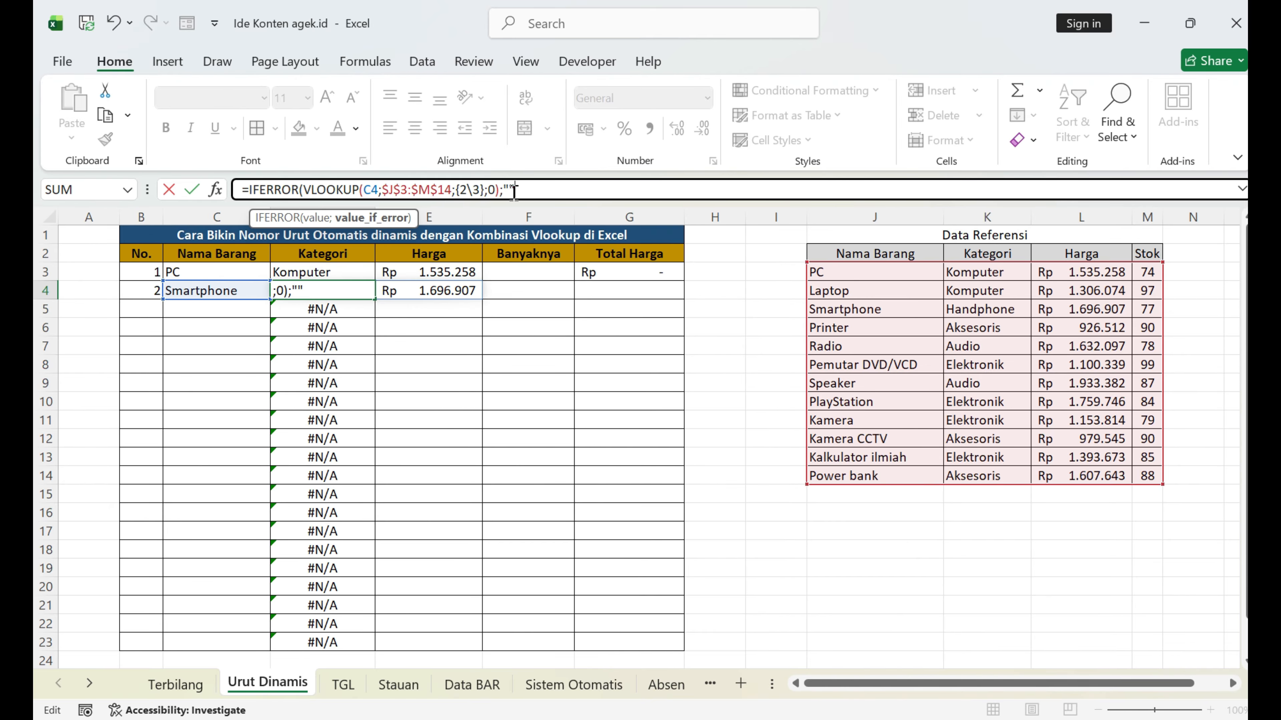
type("\")")
key("Return")
Fill the IFERROR VLOOKUP formula from D4 down the Kategori column to D23.
left_click(322, 283)
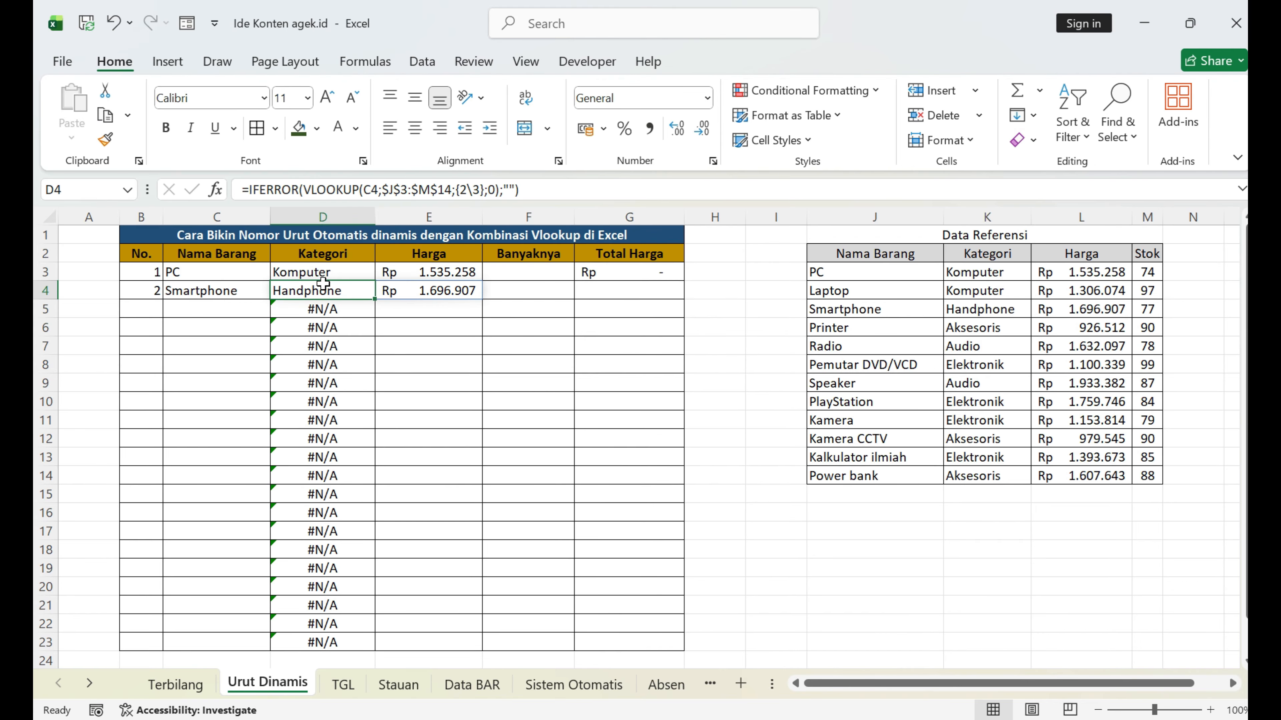
key("ctrl+z")
key("ctrl+y")
left_click_drag(374, 302, 355, 593)
scroll(416, 550, "up", 1)
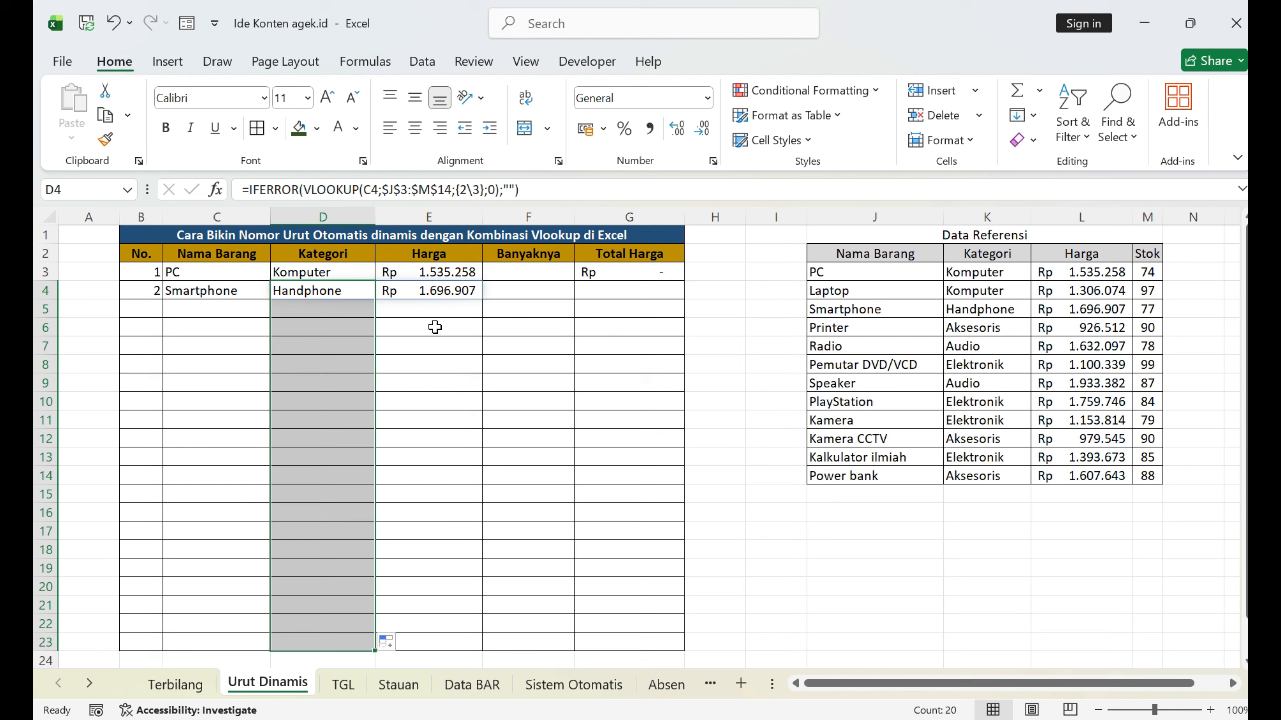
Fill the Total Harga formula from G3 down to G23.
left_click(445, 305)
left_click(497, 295)
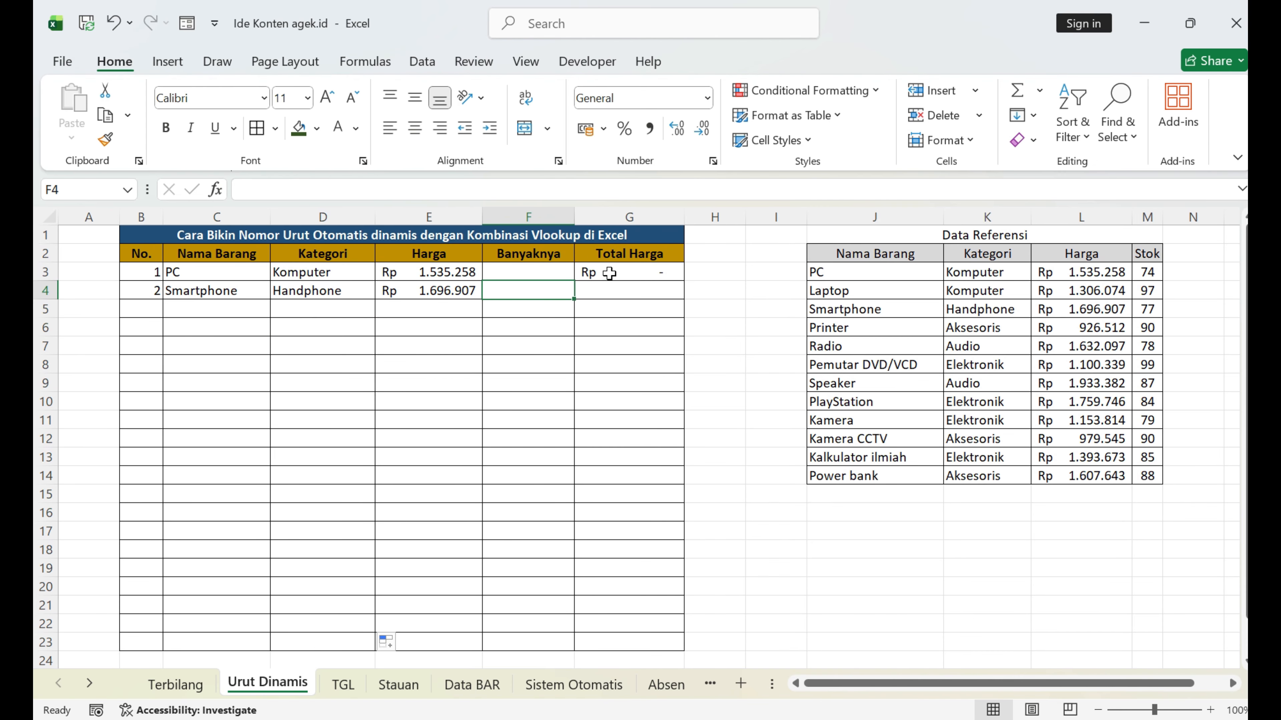
left_click(608, 275)
left_click_drag(678, 282, 649, 610)
scroll(638, 504, "up", 1)
left_click(529, 337)
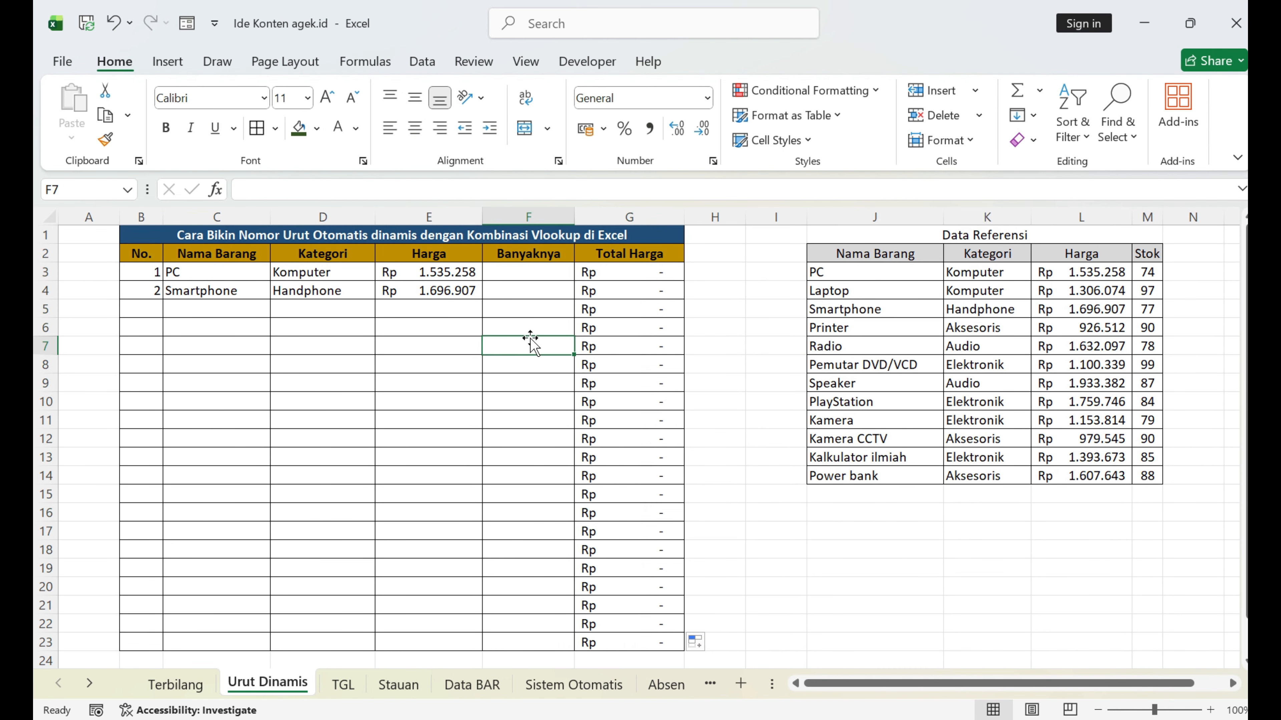
left_click(606, 350)
Enter the Banyaknya quantities 3 for PC in F3 and 5 for Smartphone in F4.
left_click(204, 306)
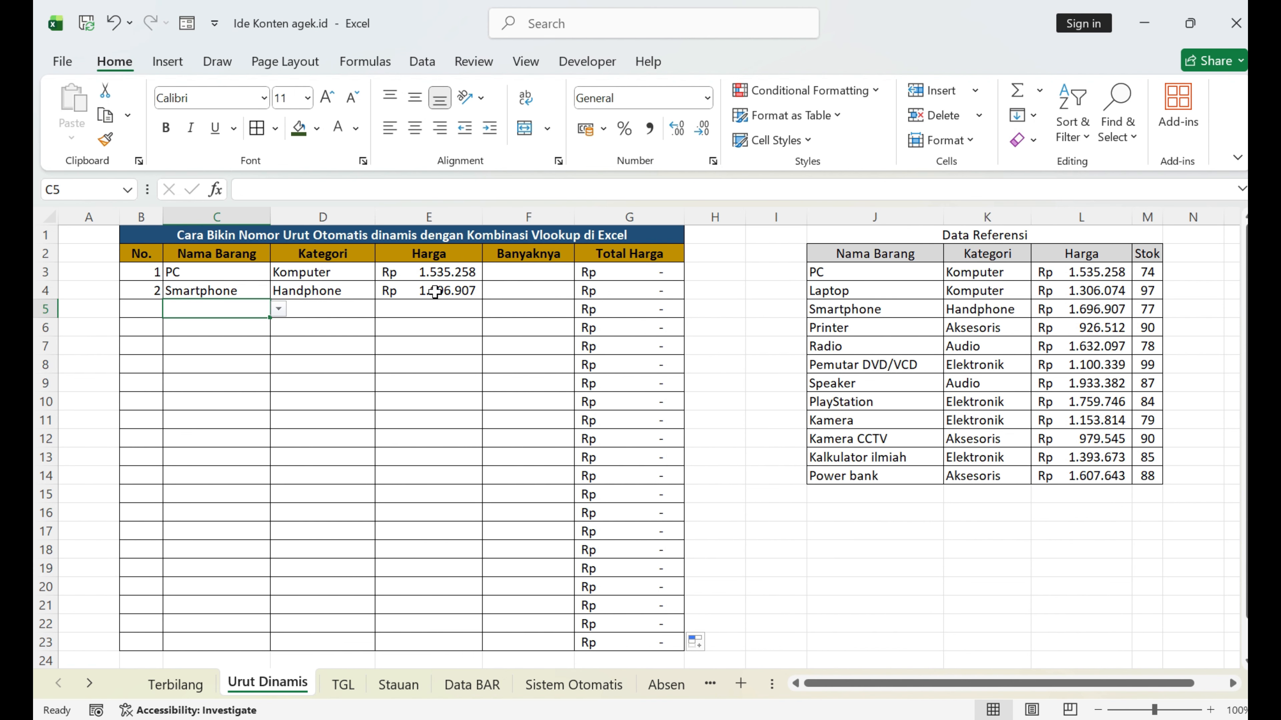
left_click(507, 273)
type("3")
key("Return")
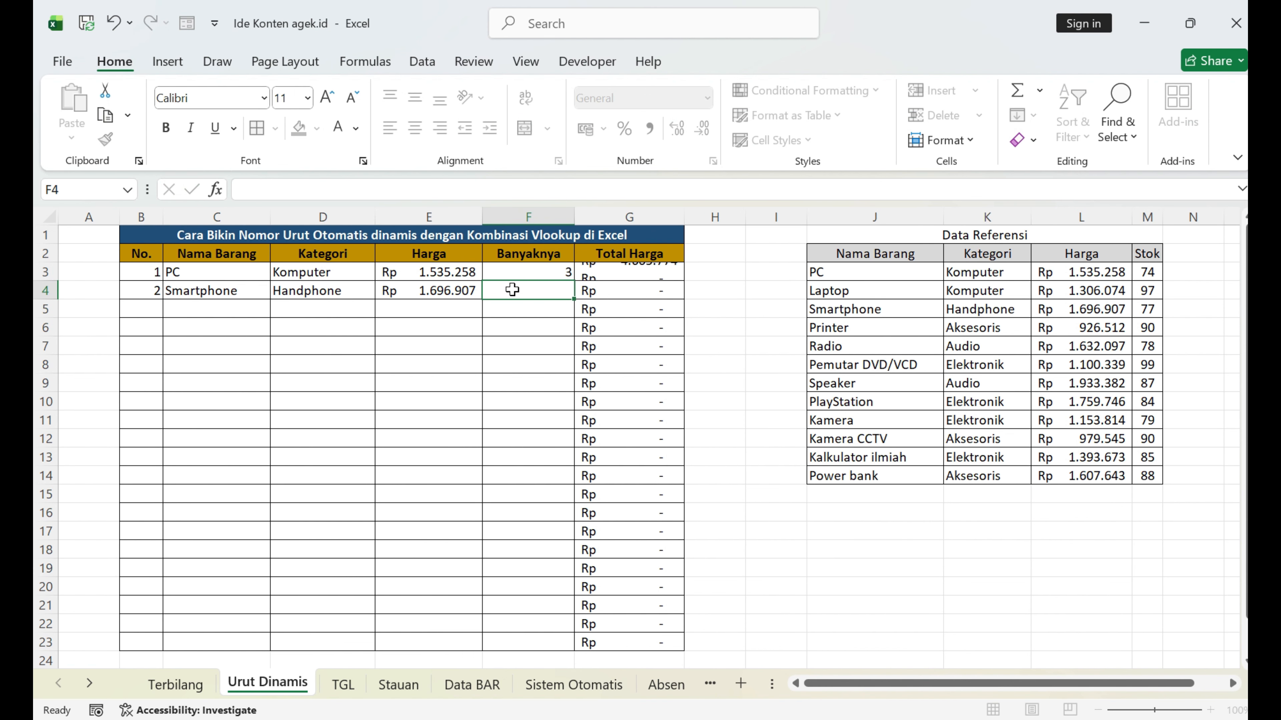
type("5")
left_click(515, 332)
Add Radio as the item in C5 from the dropdown with a quantity of 5 in F5.
left_click(206, 308)
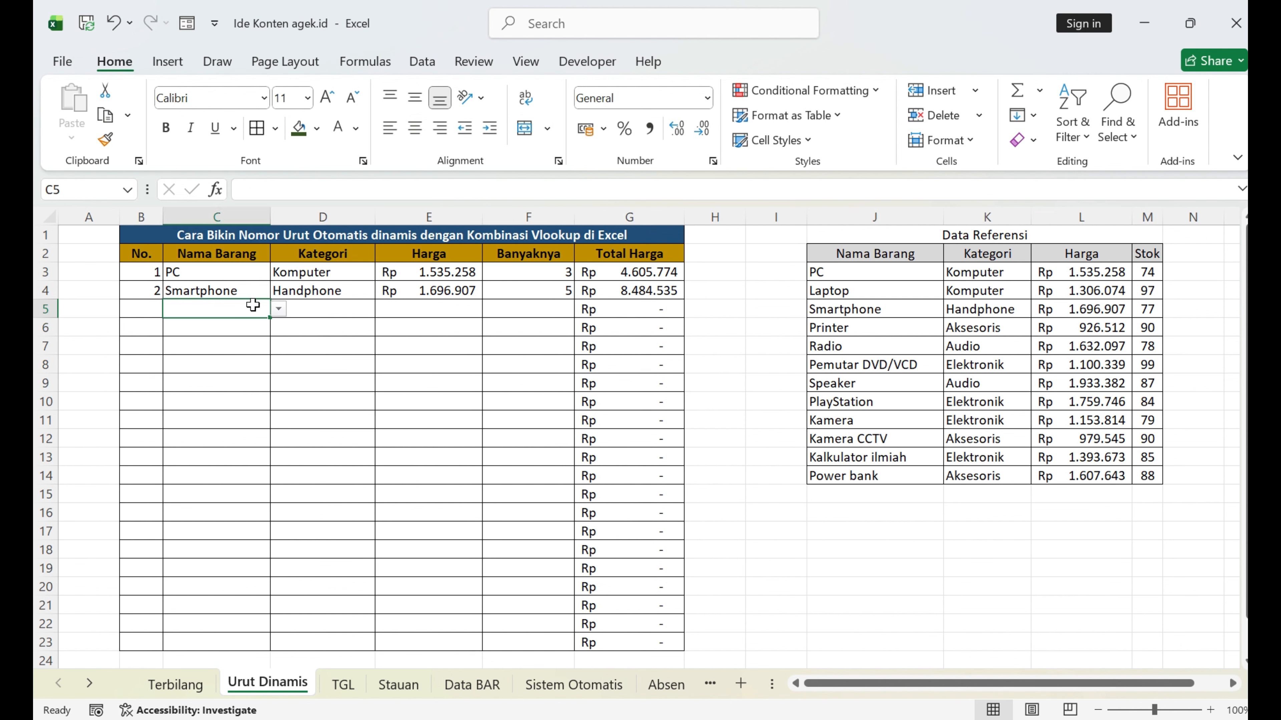
left_click(279, 310)
left_click(217, 379)
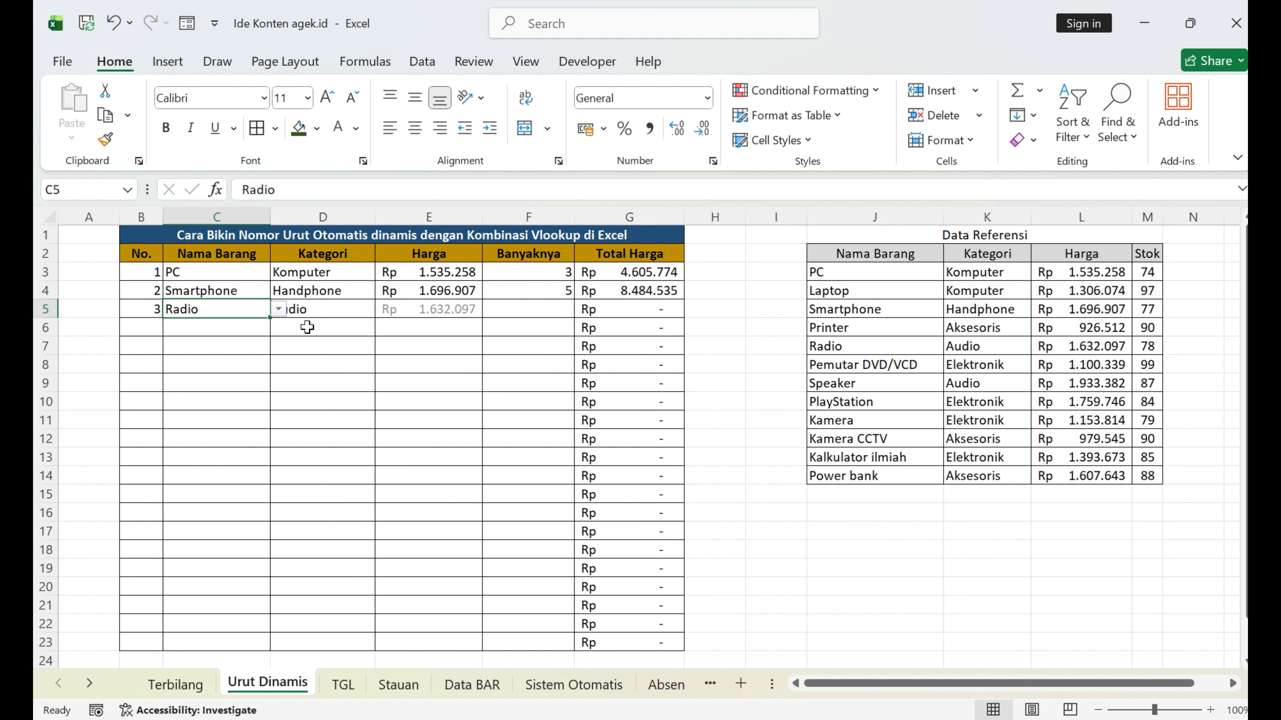
left_click(300, 362)
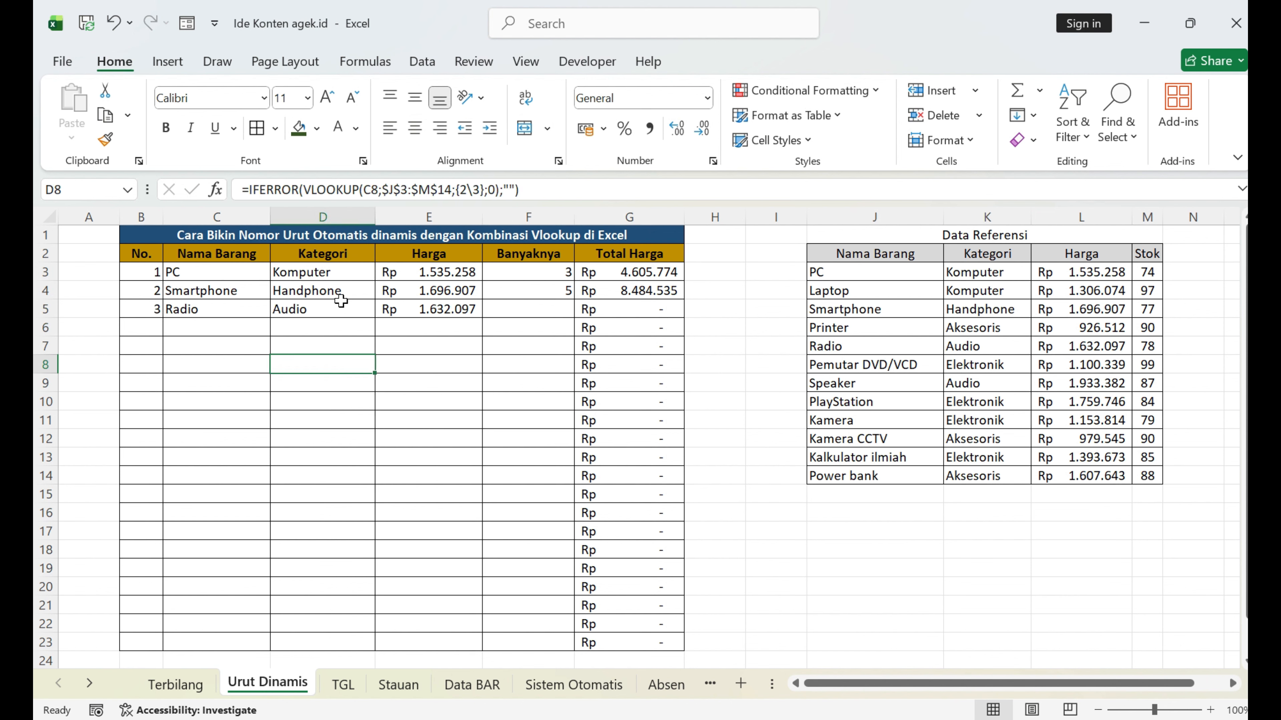
left_click(555, 312)
type("5")
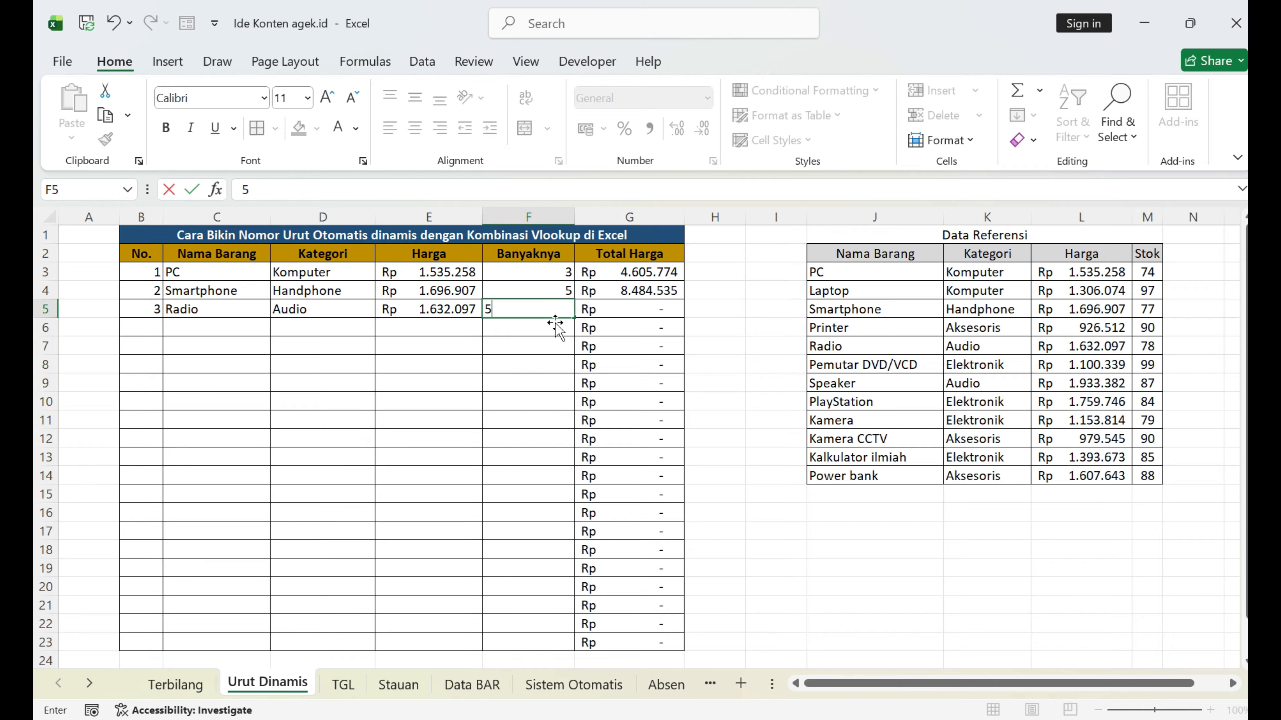
left_click(551, 372)
Add Radio as the item in C6 from the dropdown with a quantity of 6 in F6.
left_click(260, 328)
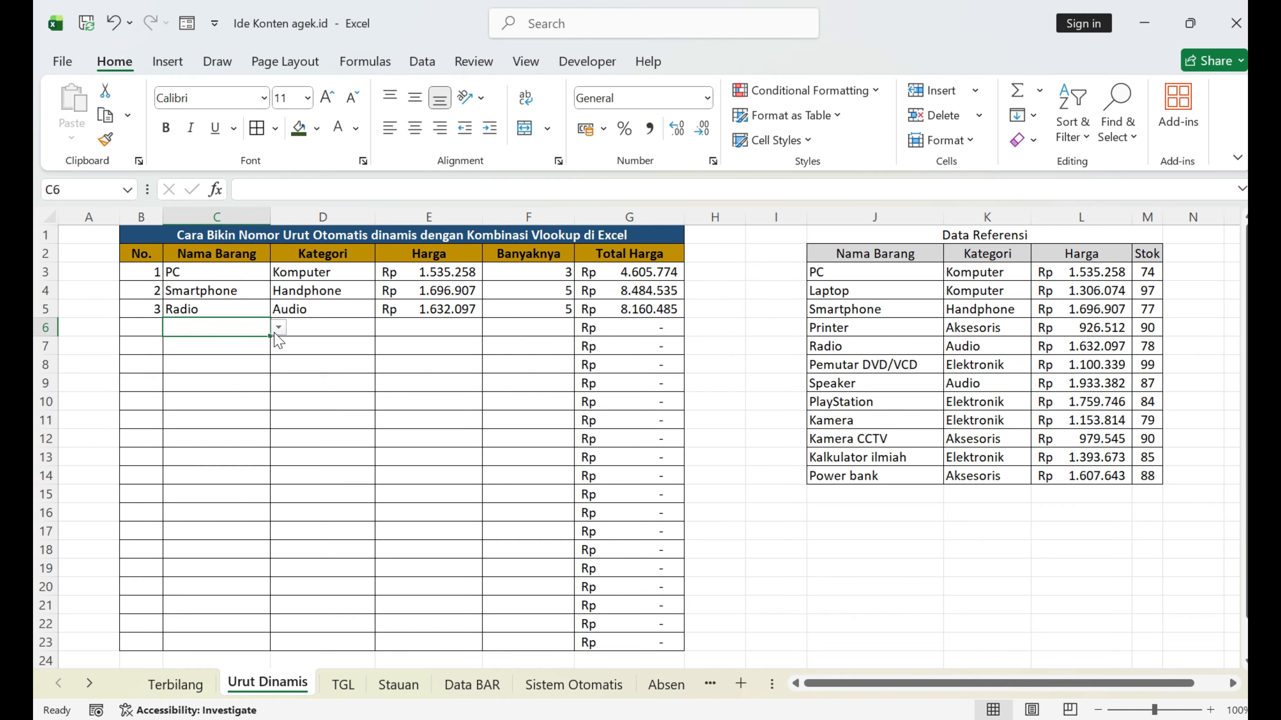
left_click(279, 328)
left_click(202, 398)
left_click(527, 327)
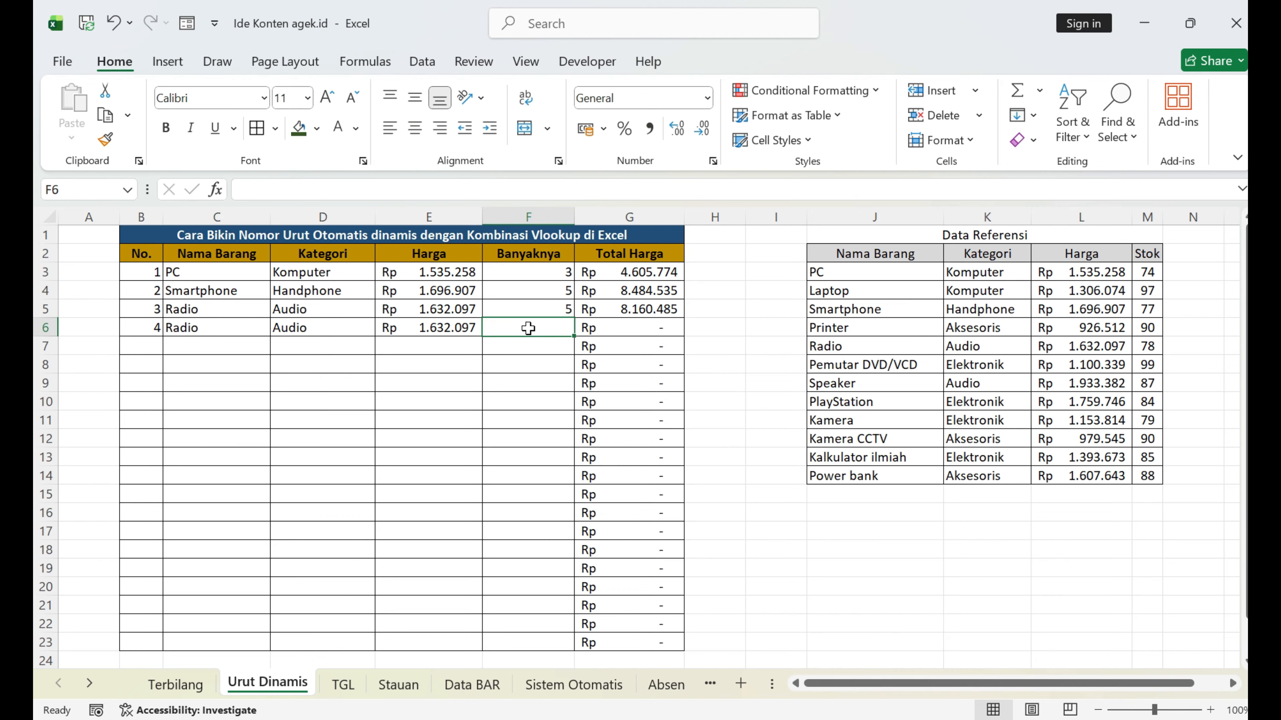
type("6")
key("Return")
Add Printer as the item in C7 from the dropdown with a quantity of 5 in F7.
left_click(237, 346)
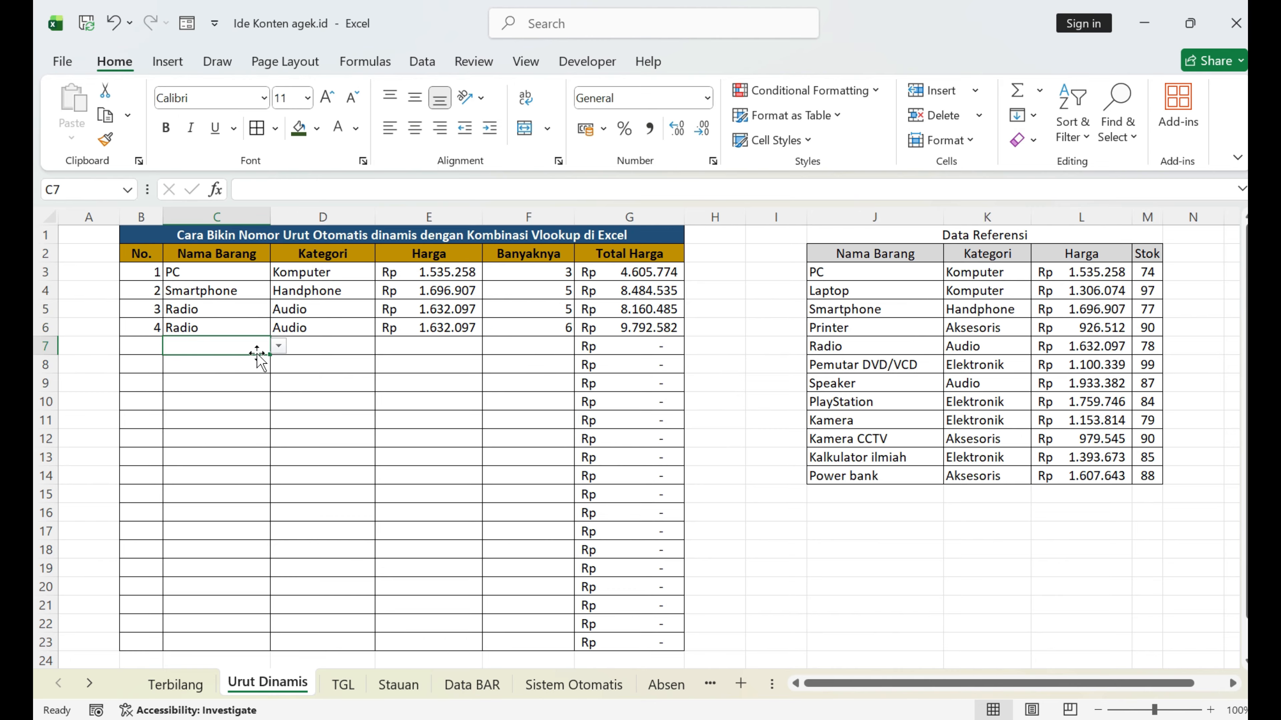
left_click(279, 346)
left_click(181, 402)
left_click(535, 348)
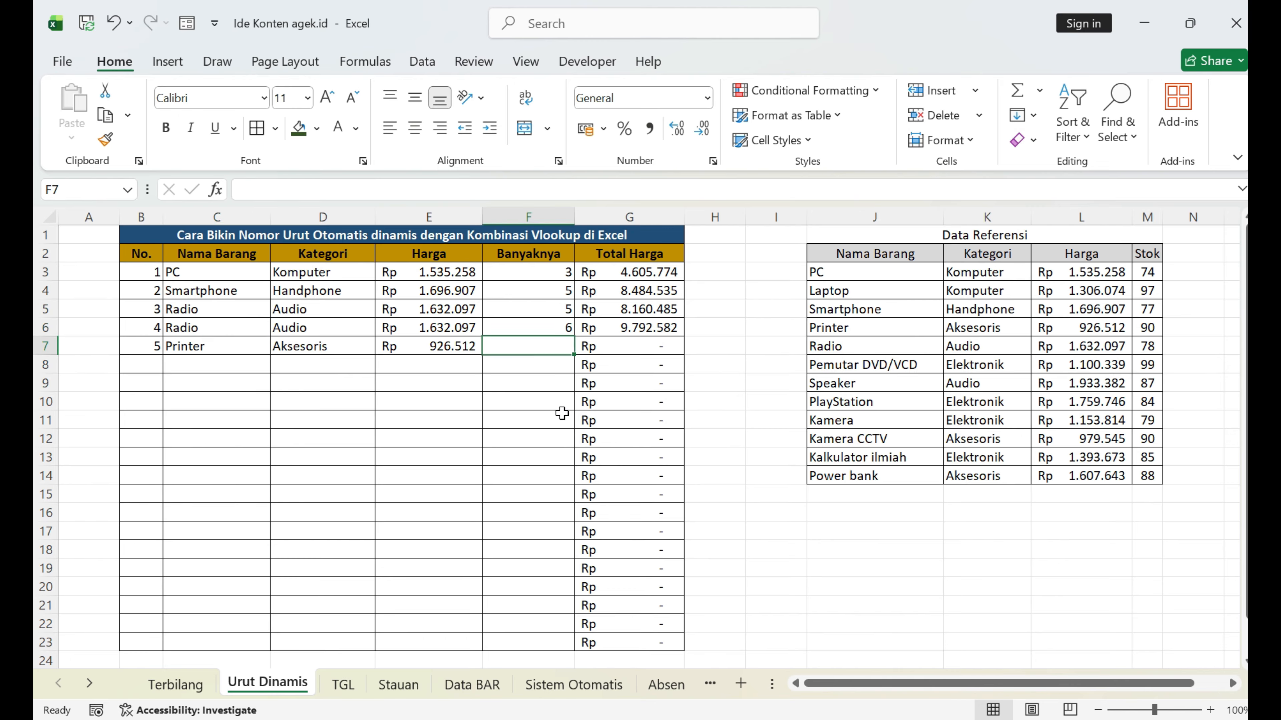
type("5")
left_click(571, 459)
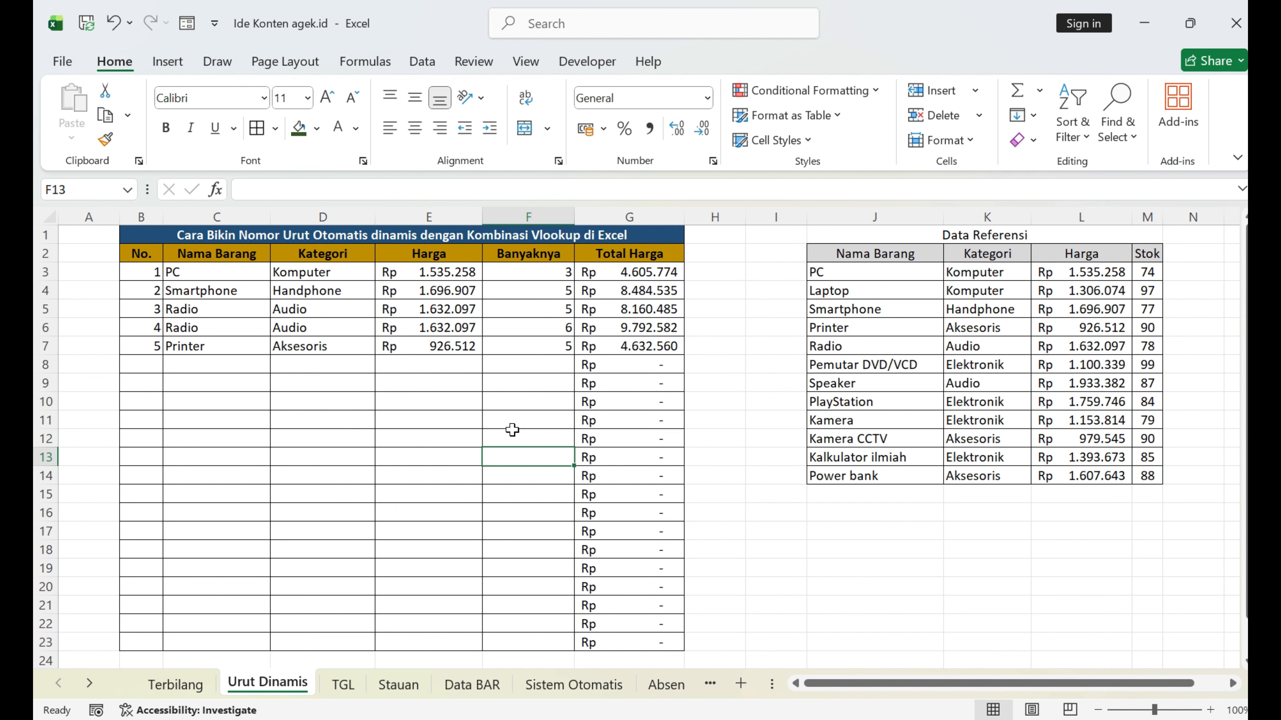
left_click(429, 352)
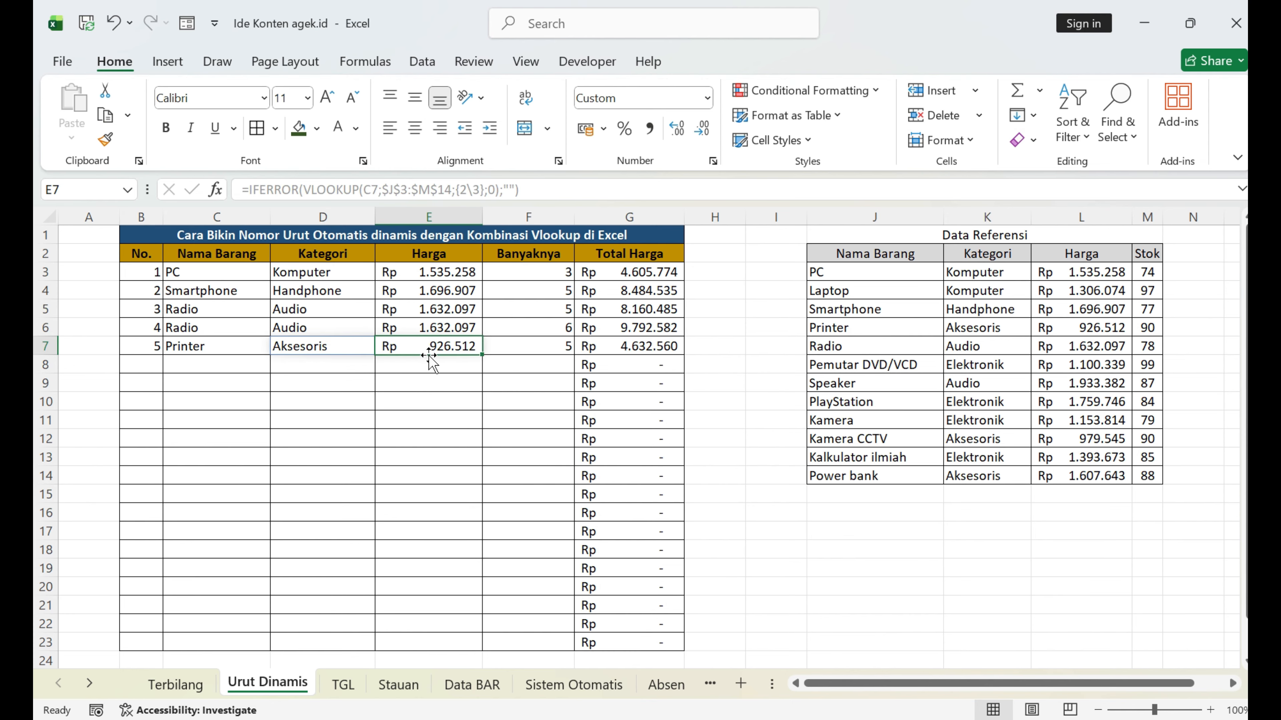